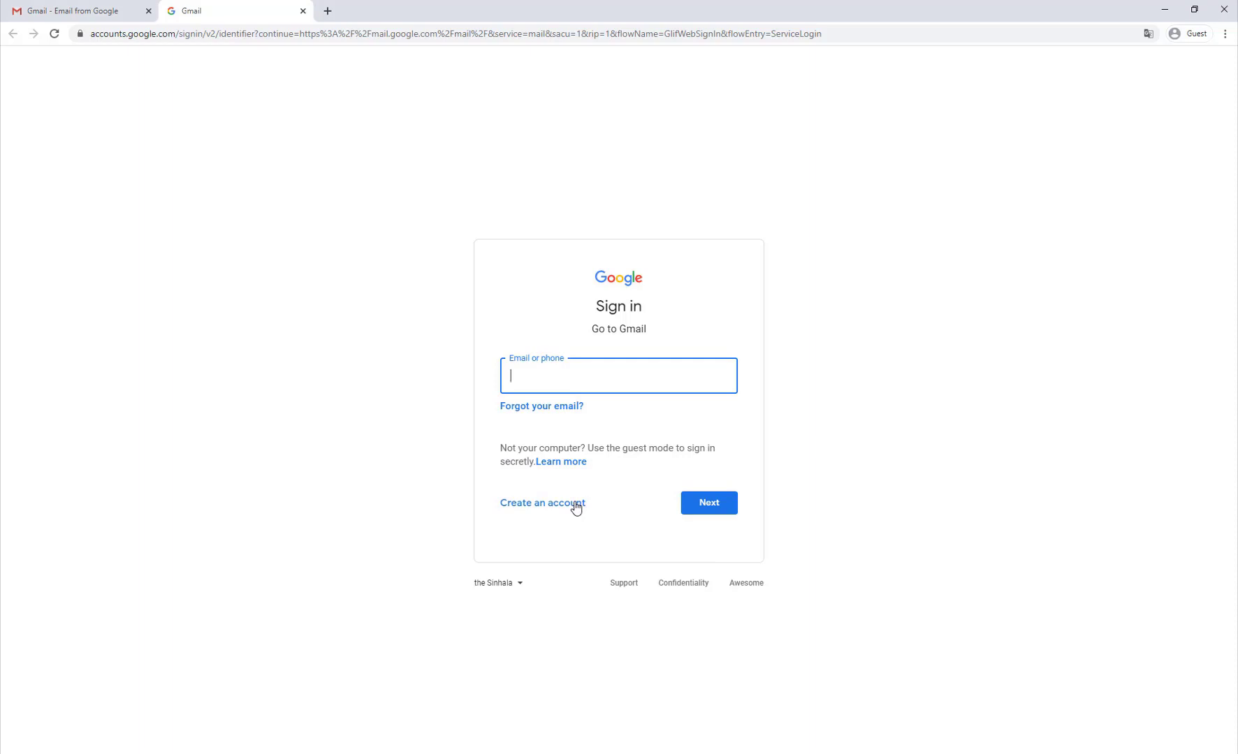
Step: Start creating a new Google account and translate the sign-up form into English
click(303, 11)
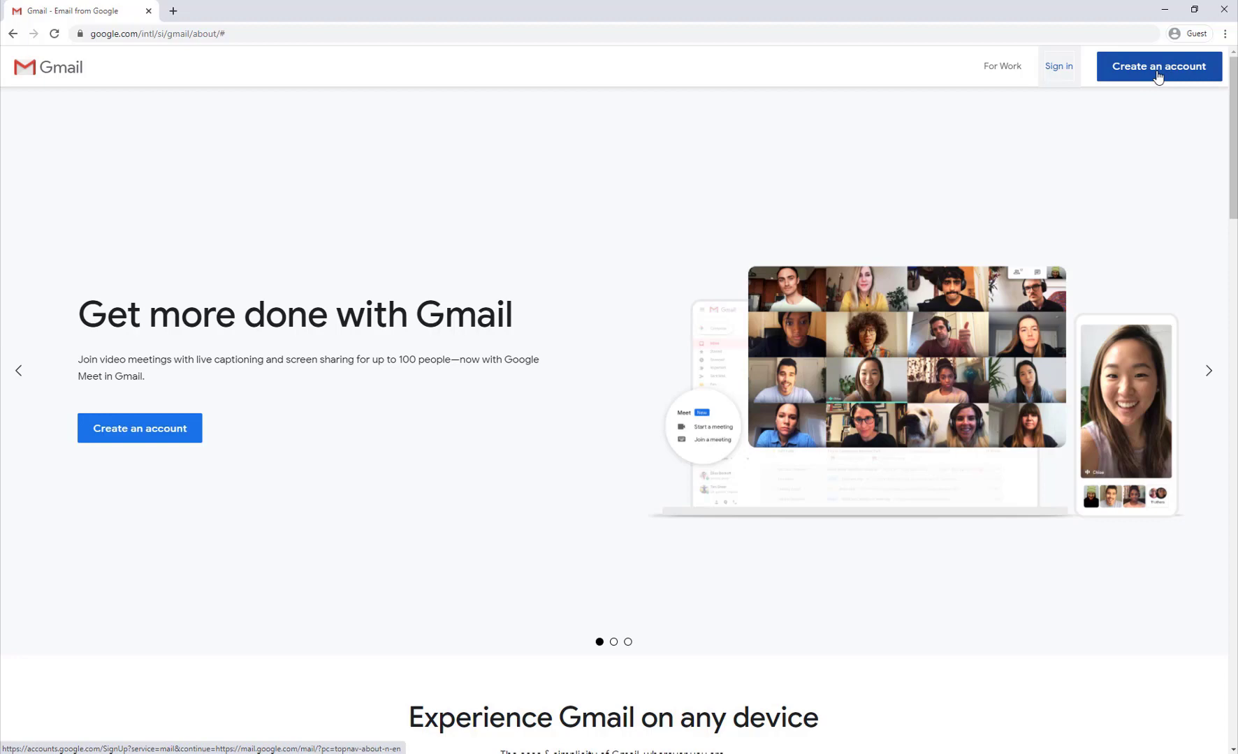
click(1157, 75)
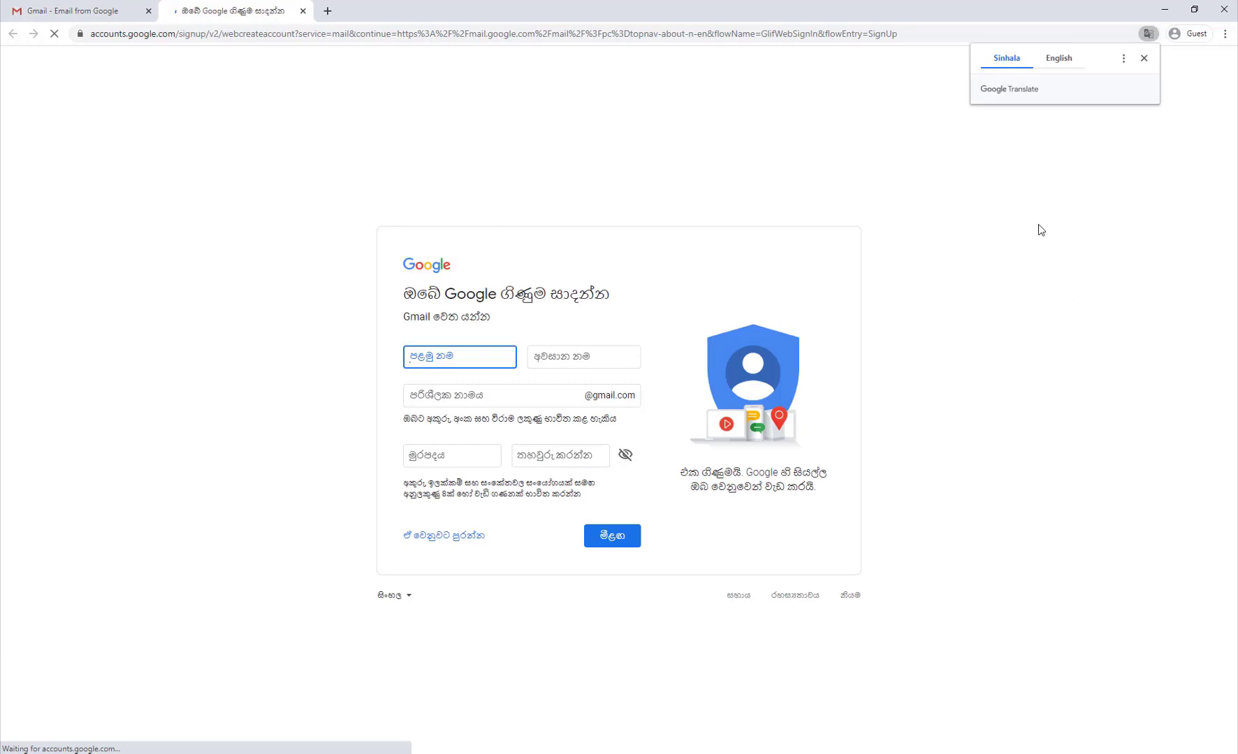
click(1060, 60)
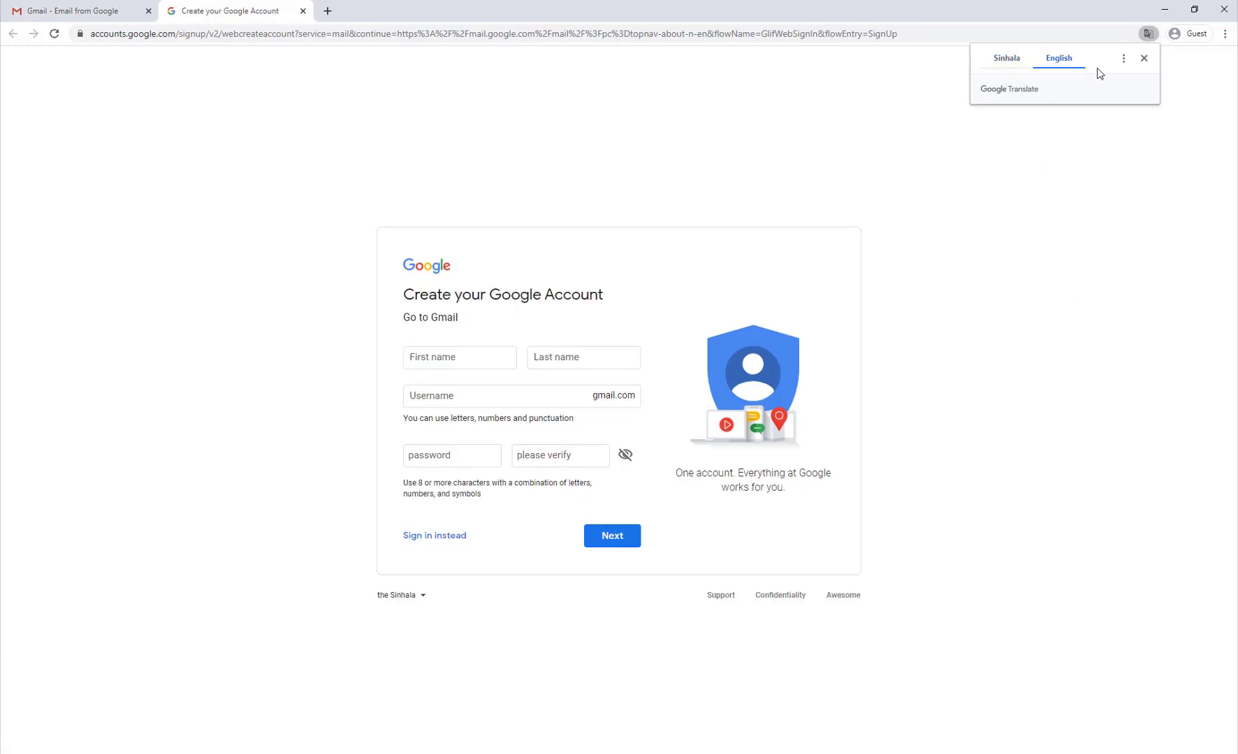
click(1143, 58)
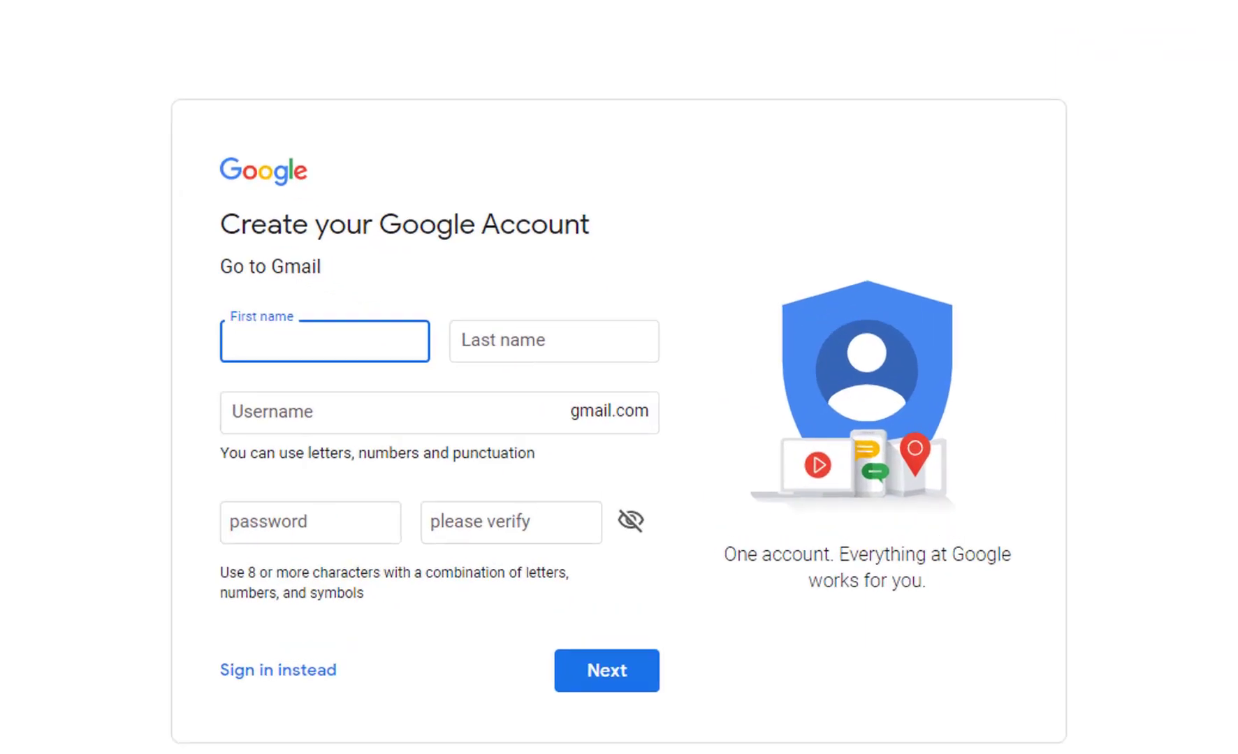
Step: Enter the first and last names on the sign-up form
text(easy)
click(487, 345)
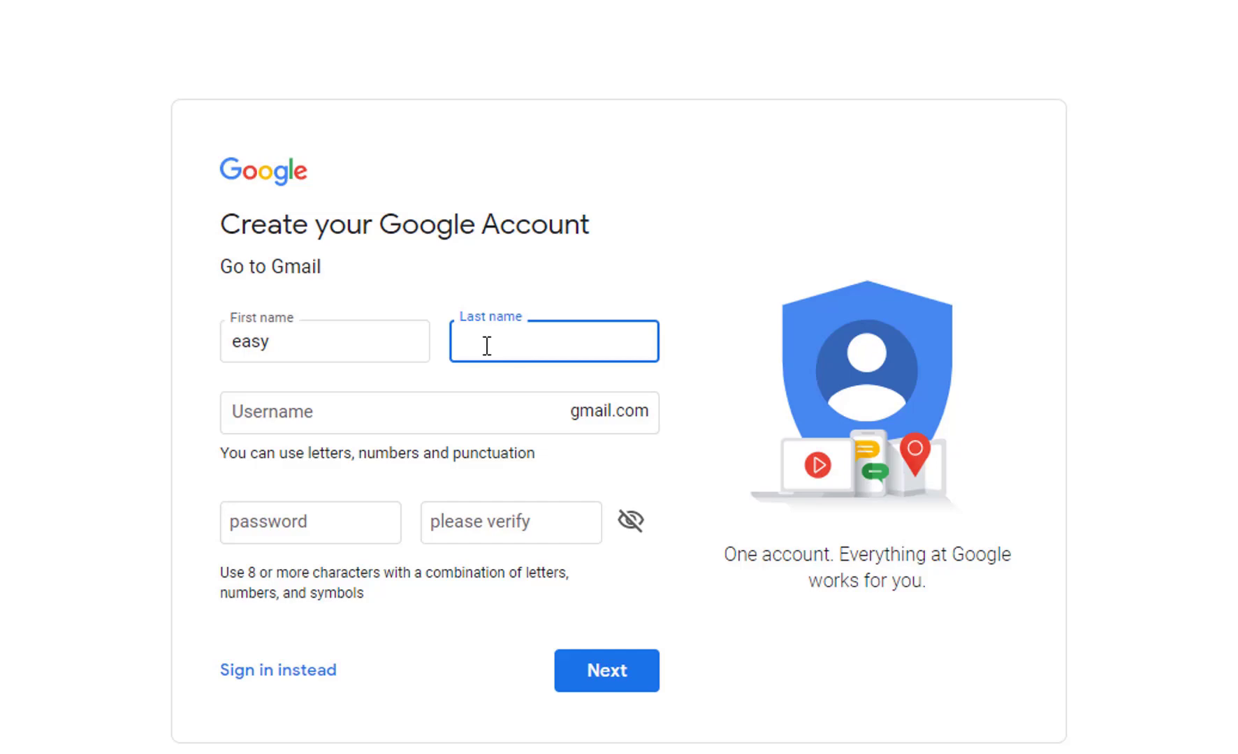
text(learn)
Step: Enter a username, then replace its invalid @ with a dot
click(327, 415)
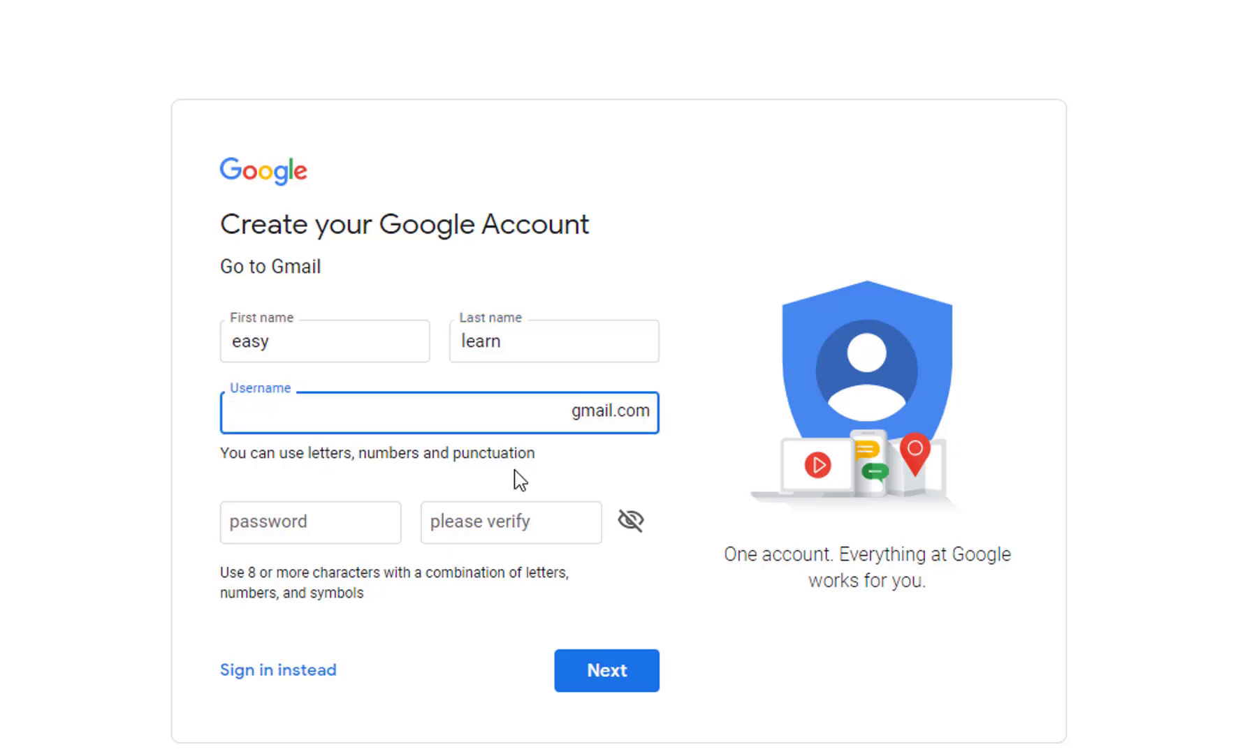
click(655, 472)
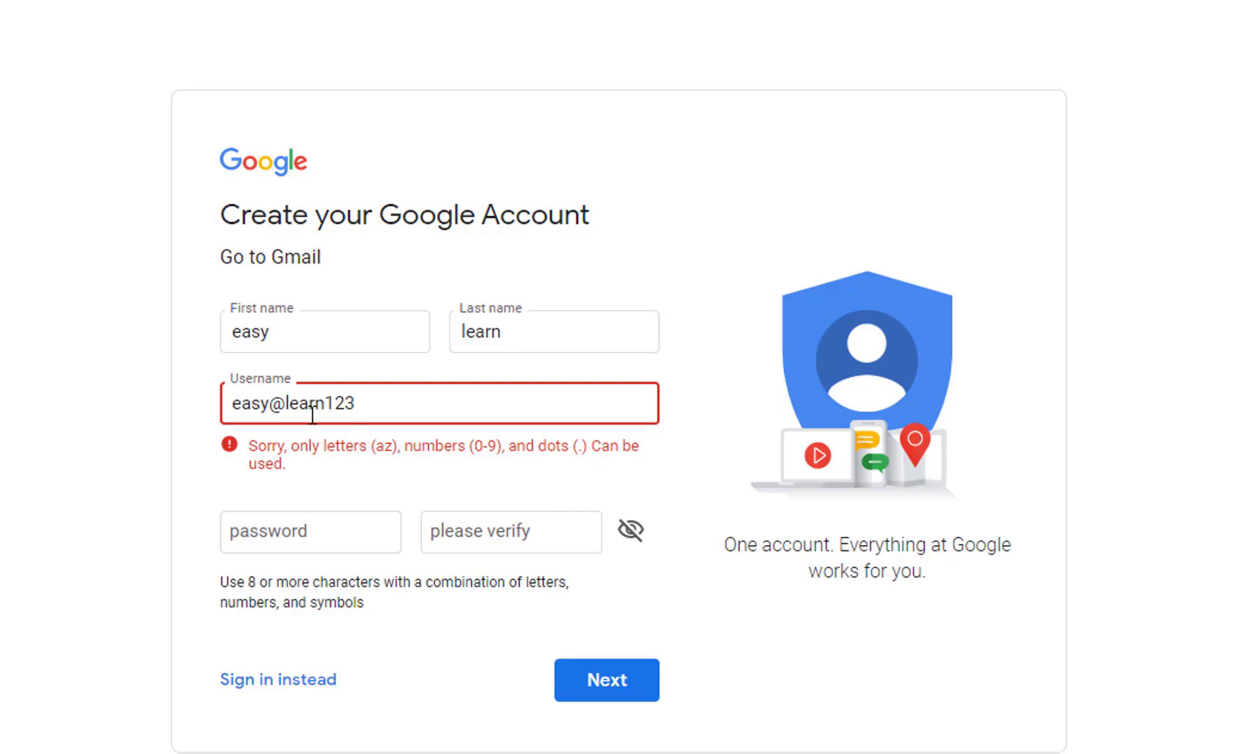
drag(284, 403, 276, 404)
text(.)
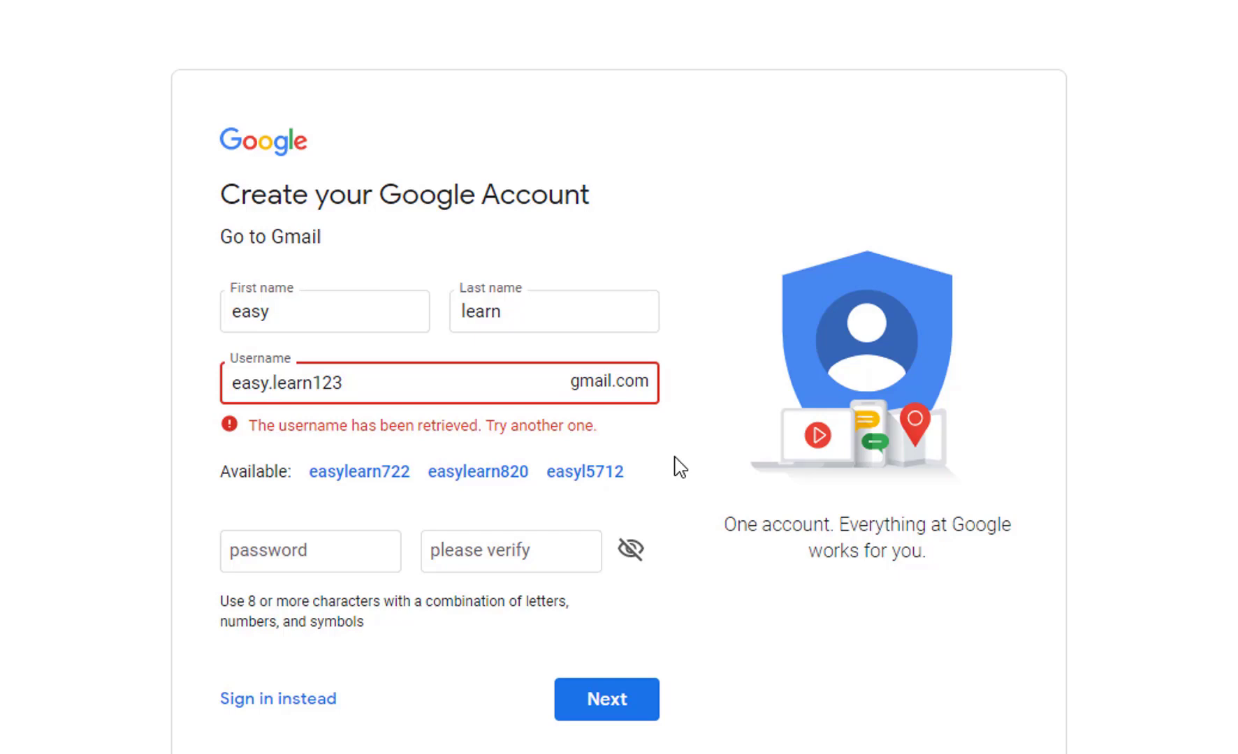
Step: Remove the dot and change the username's trailing digits until it is accepted
click(271, 383)
key(BackSpace)
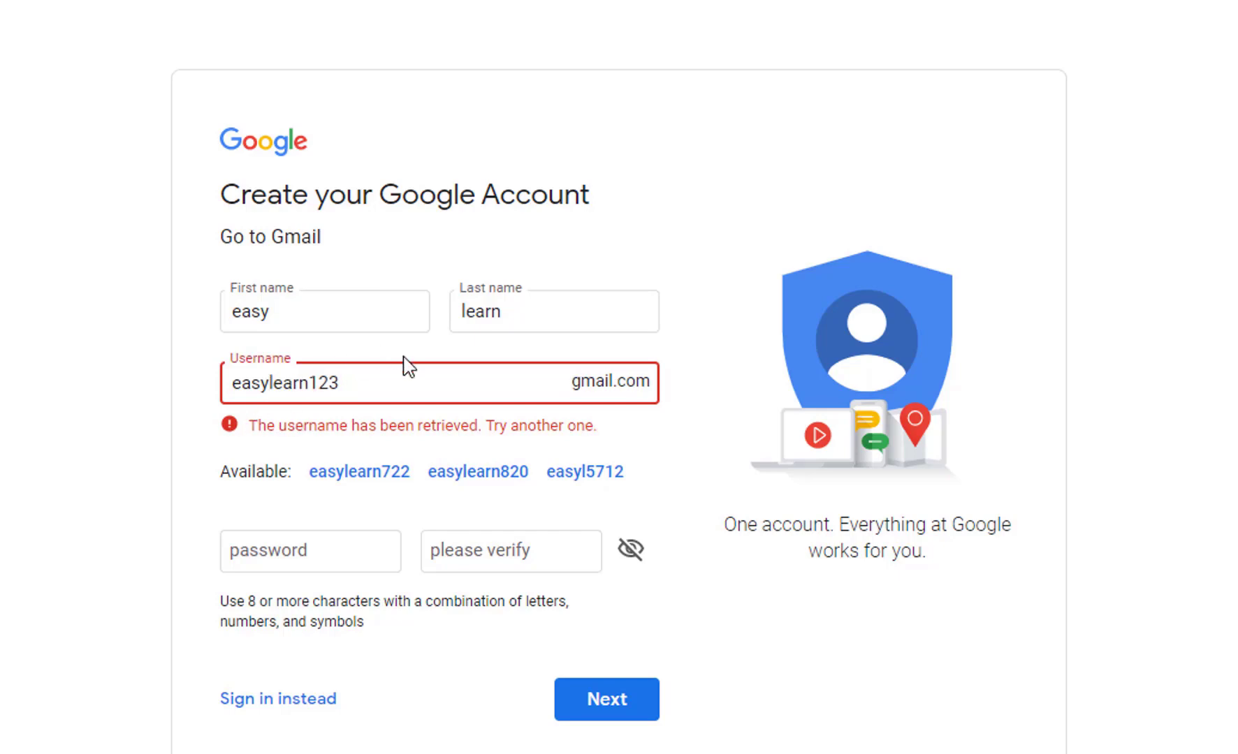
click(370, 387)
key(BackSpace)
key(BackSpace)
key(BackSpace)
text(3213)
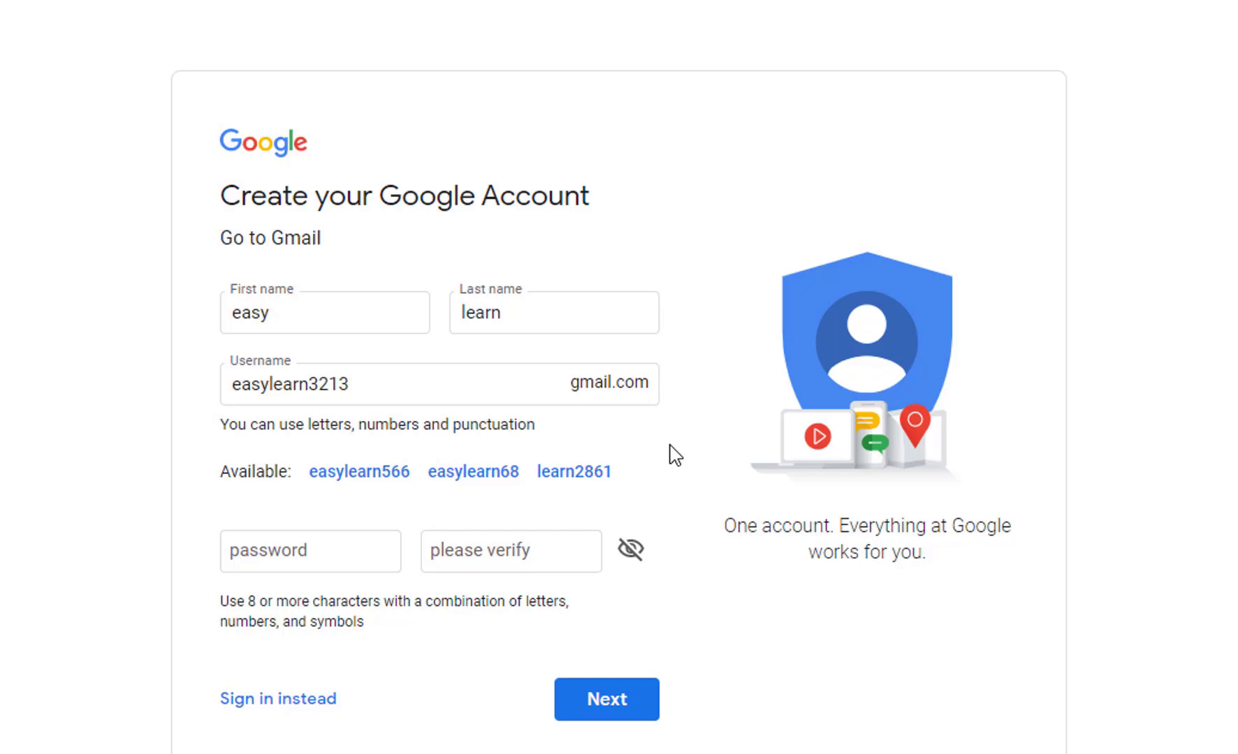
Step: Enter and confirm a six-character password and submit it
click(310, 553)
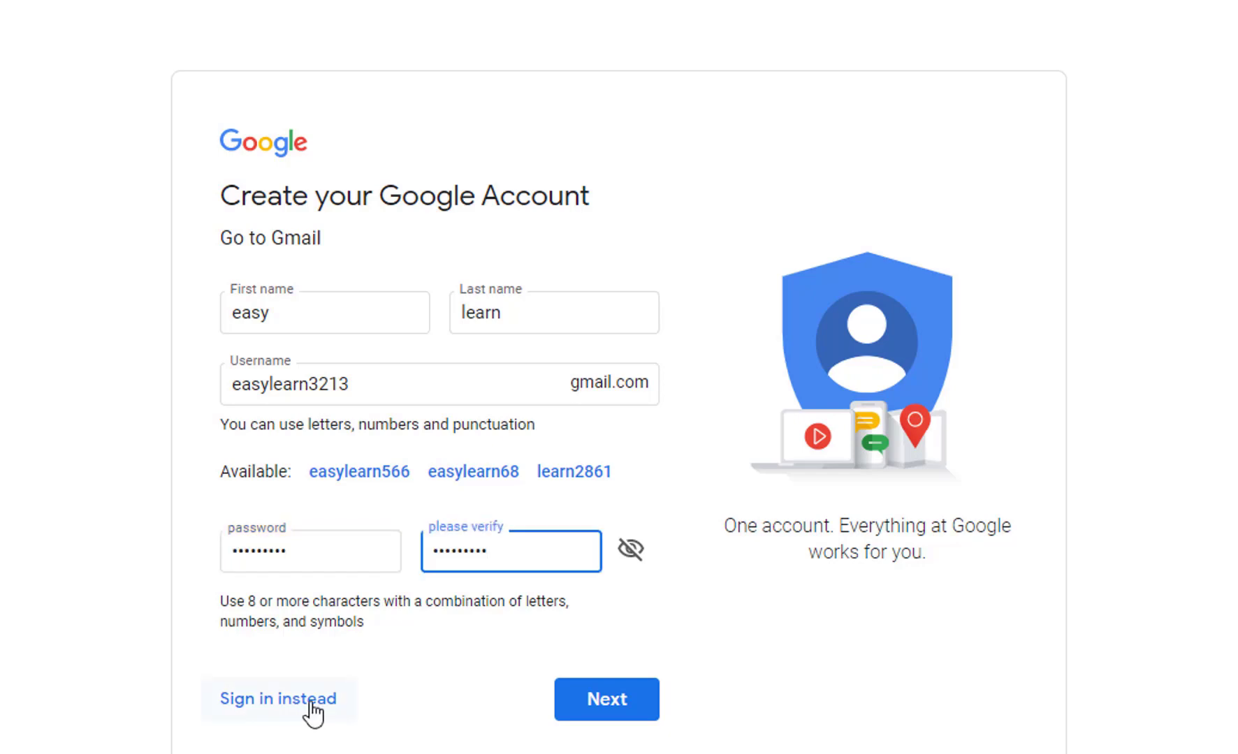
click(631, 711)
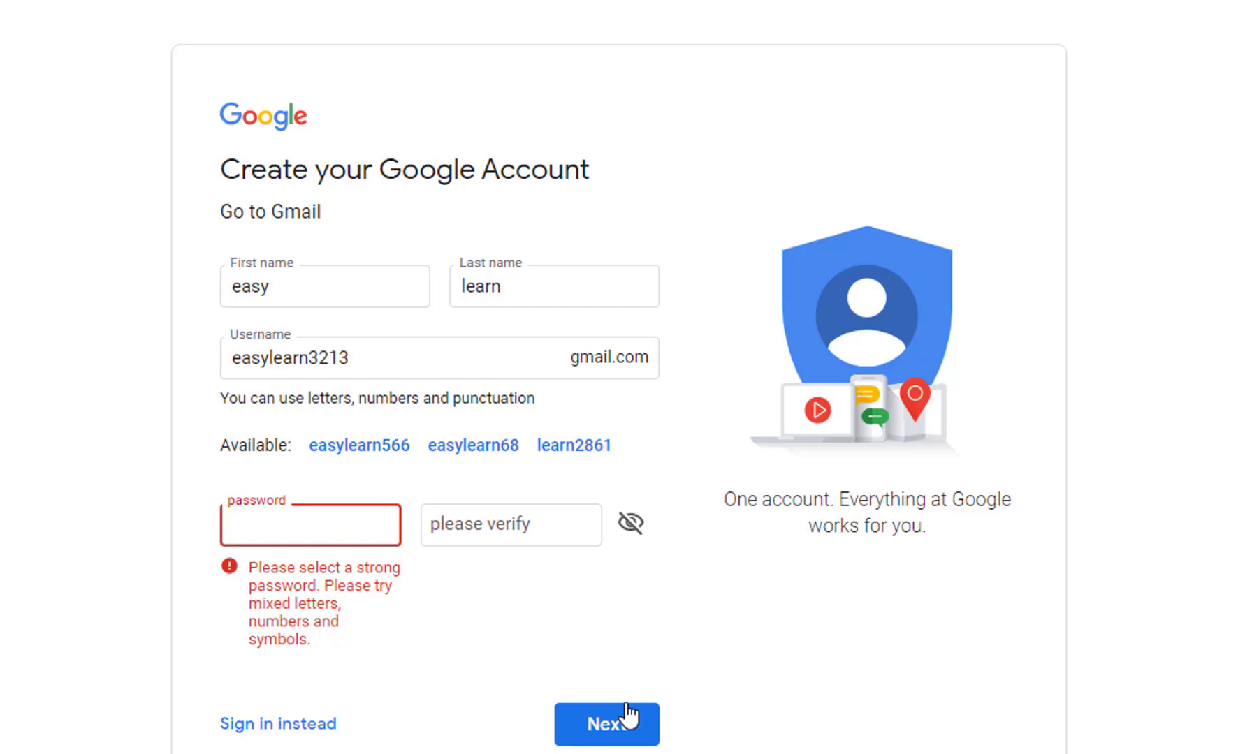
text(******)
key(Tab)
text(******)
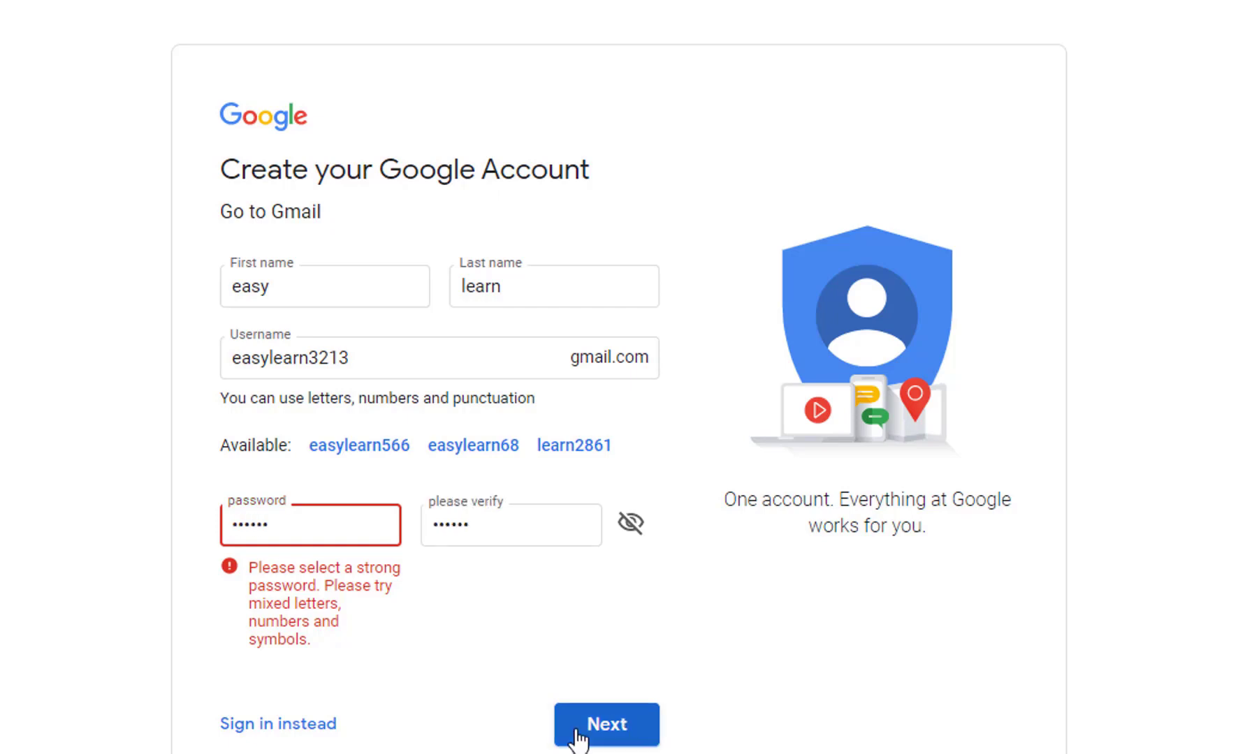
click(577, 732)
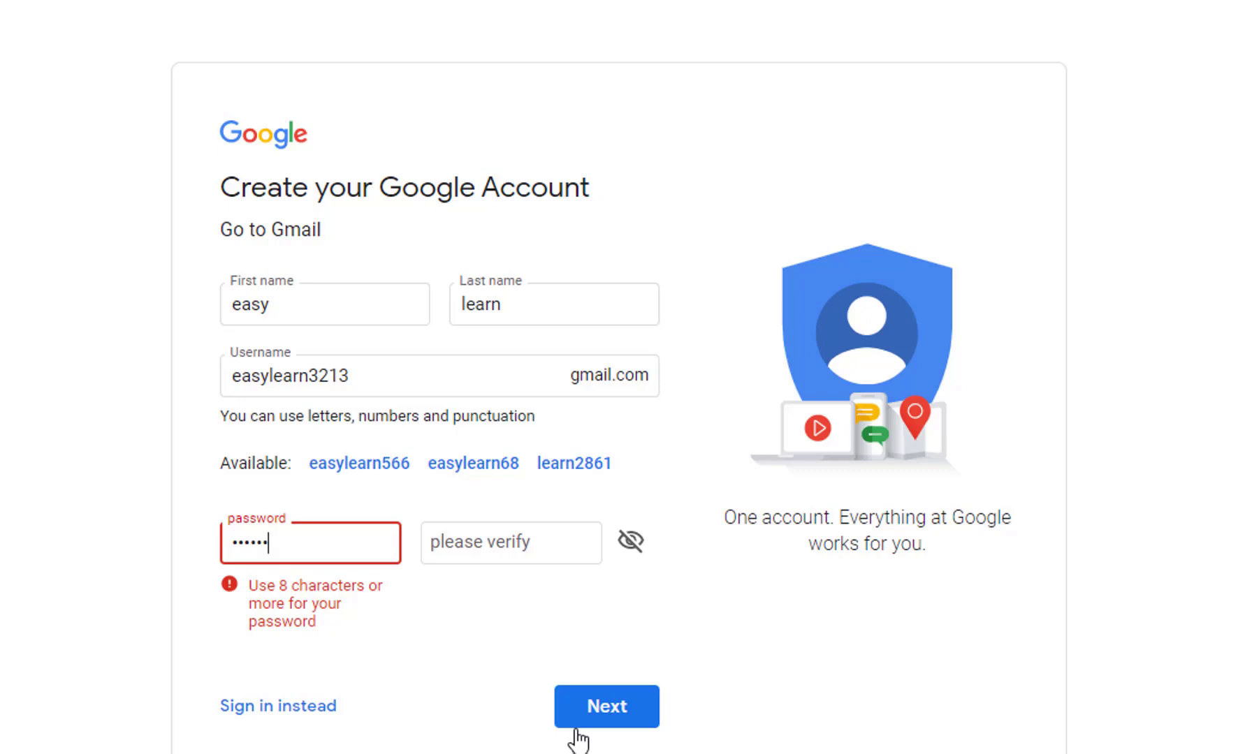
Step: Replace it with a longer pasted password in both fields and submit
drag(274, 544, 189, 542)
key(ctrl+v)
click(436, 535)
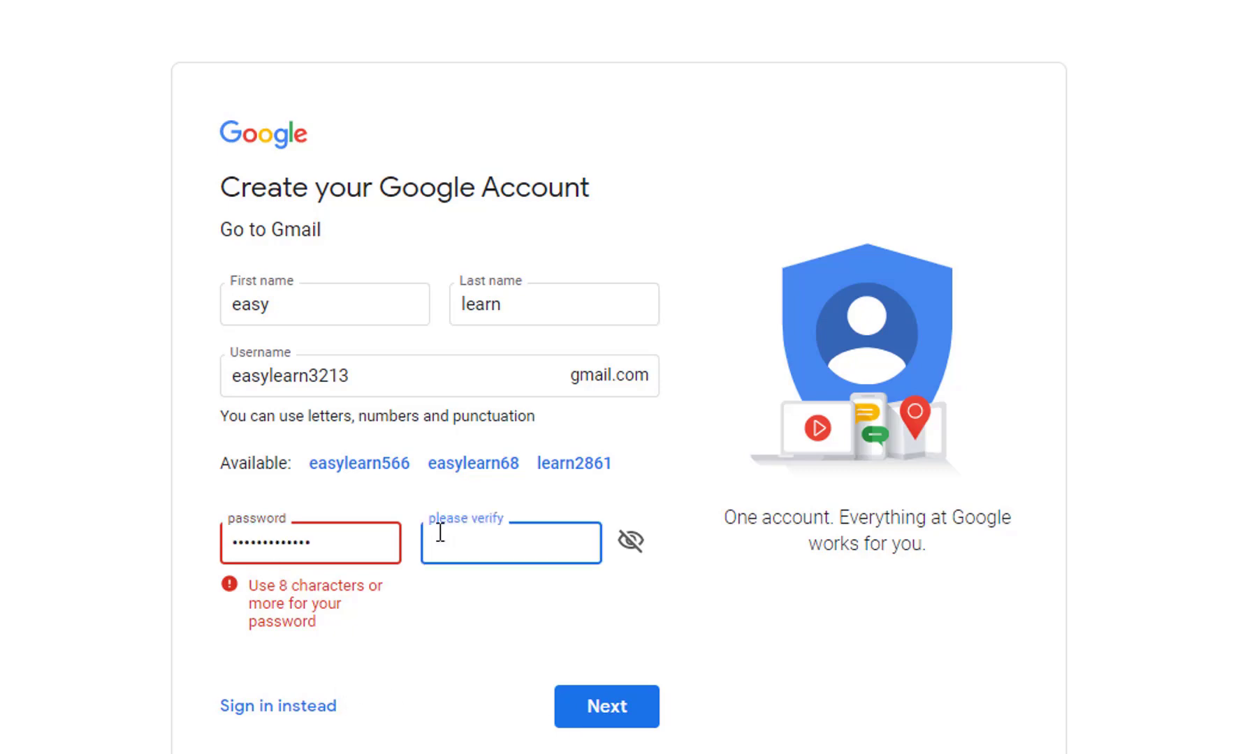
key(ctrl+v)
click(584, 709)
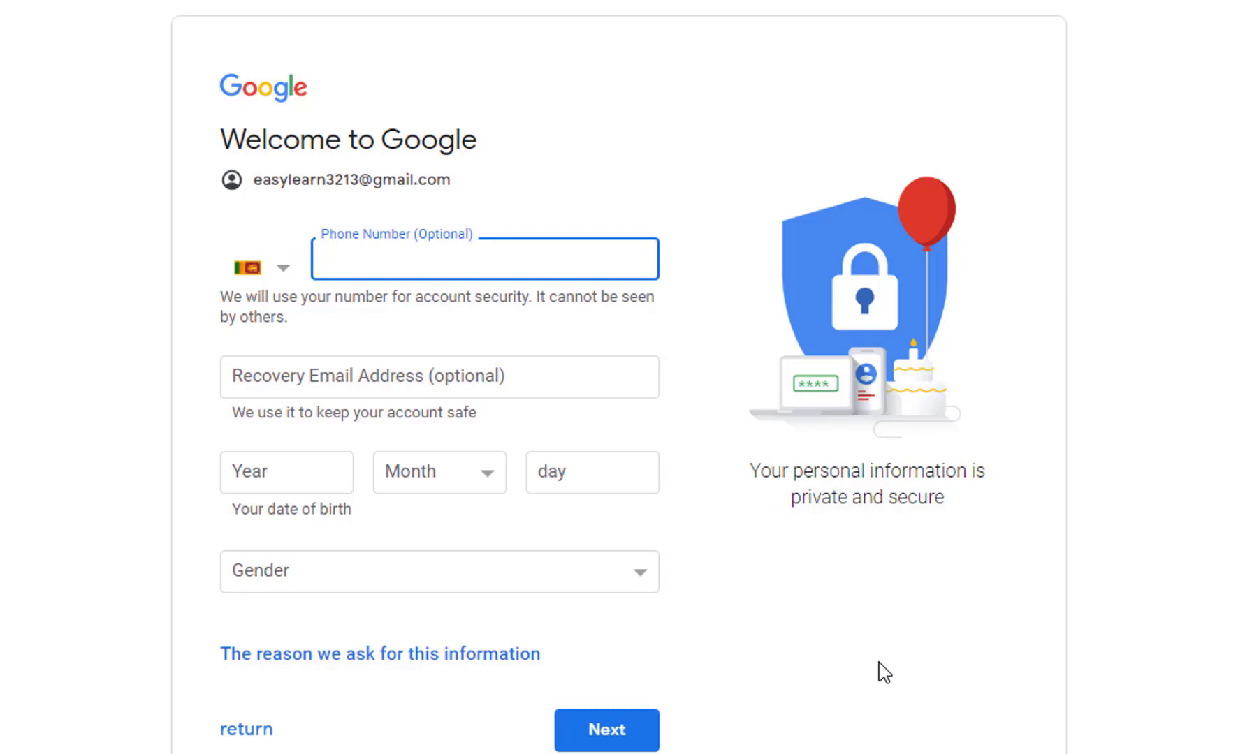
Step: Set the birth year to 2010 and the birth month to January
click(324, 359)
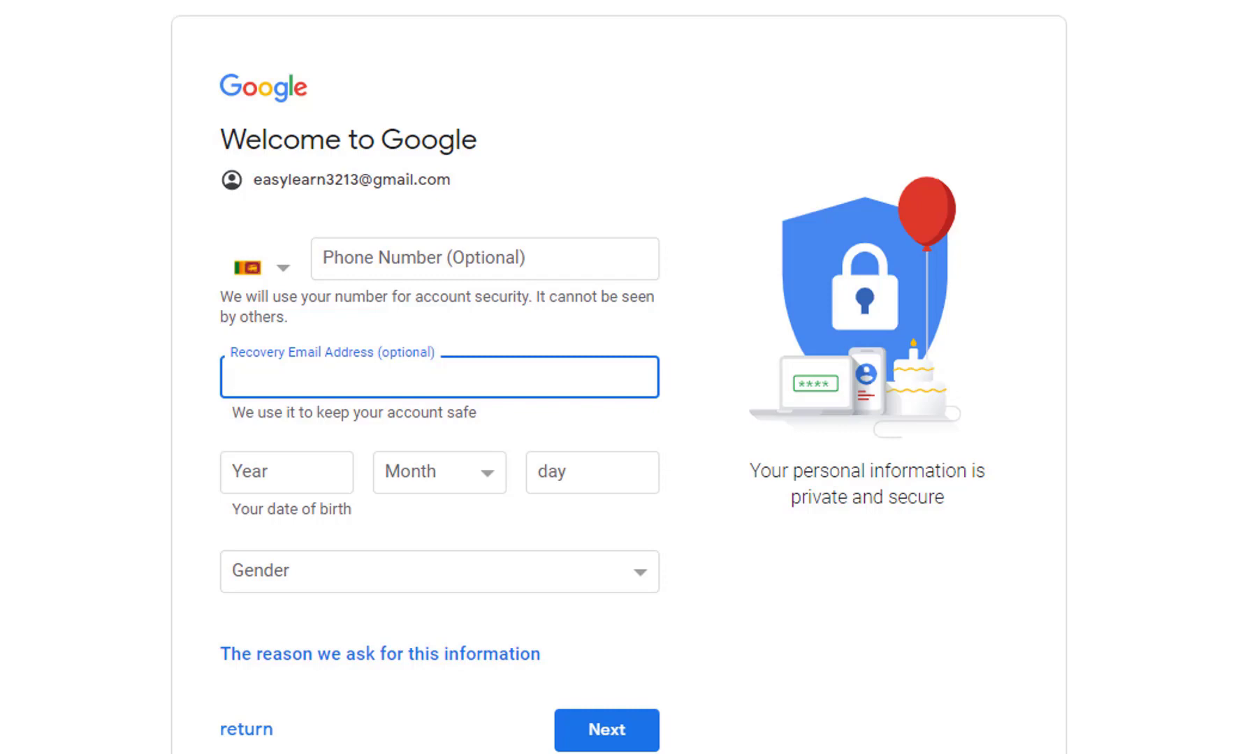
click(291, 471)
text(21)
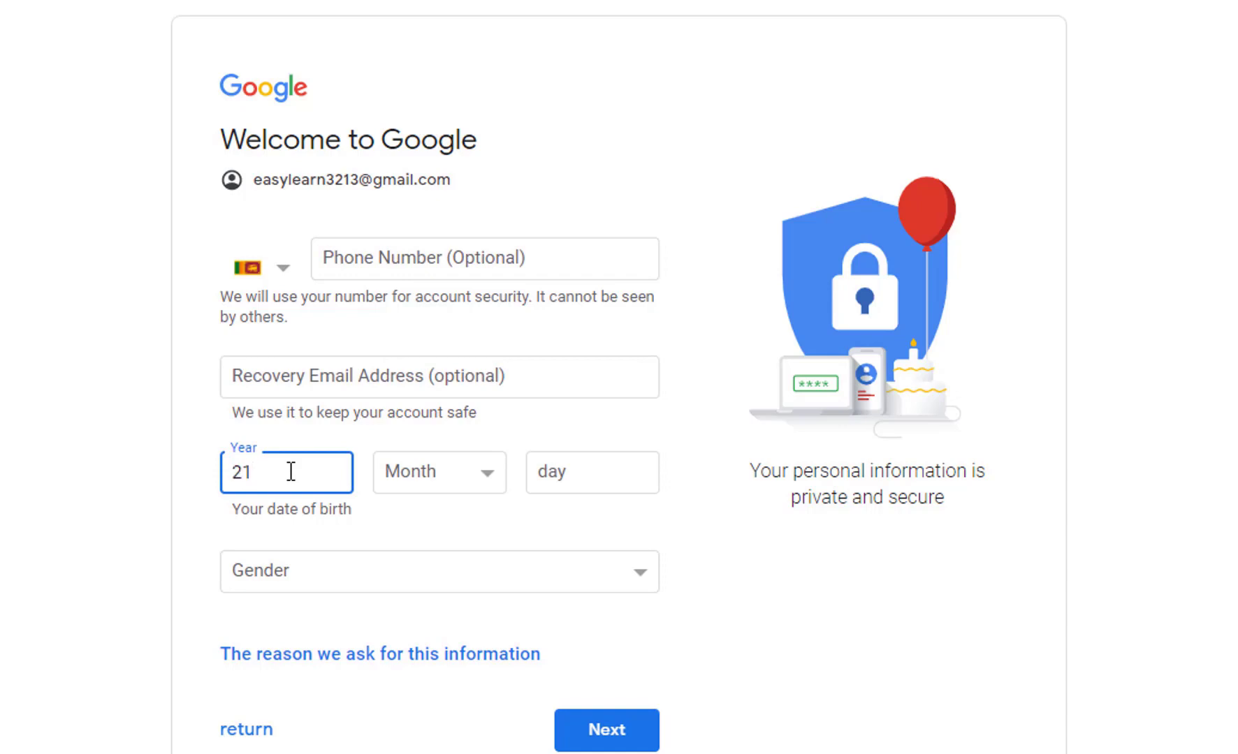
text(0)
key(BackSpace)
key(BackSpace)
text(010)
click(706, 552)
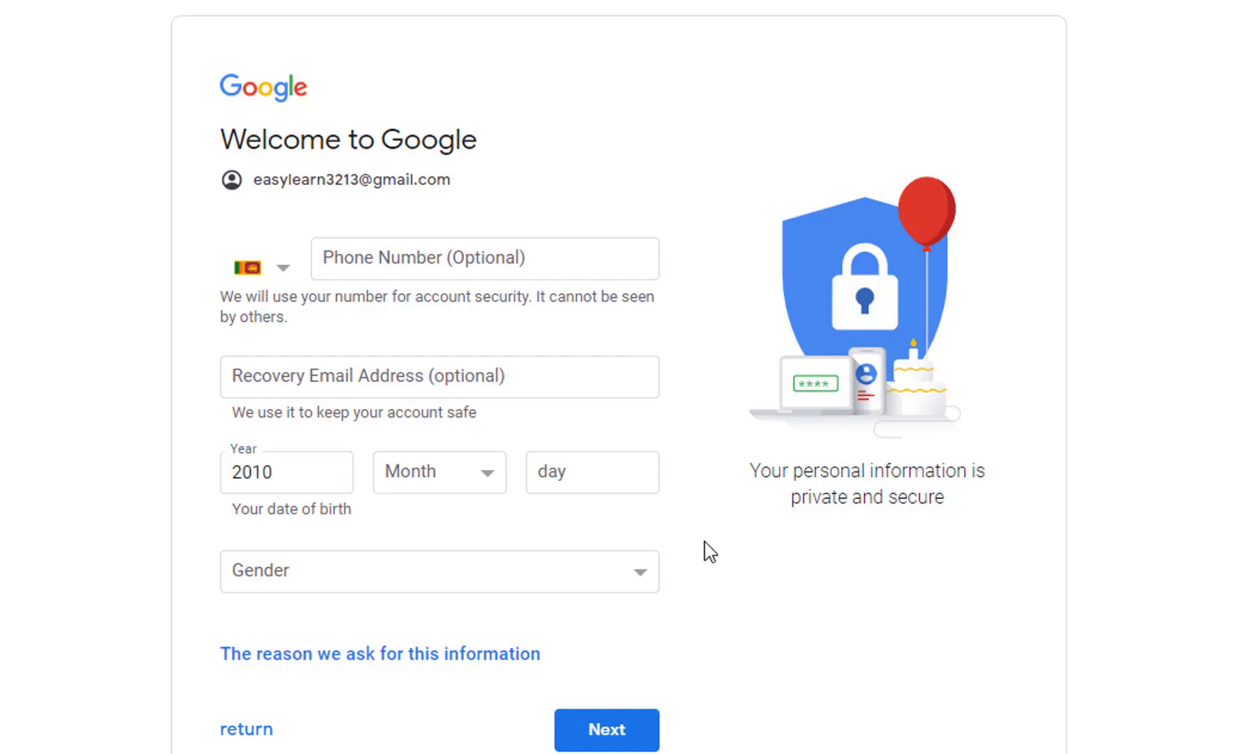
click(493, 478)
click(414, 506)
Step: Enter birth day 12, choose a gender, and submit the details
click(573, 487)
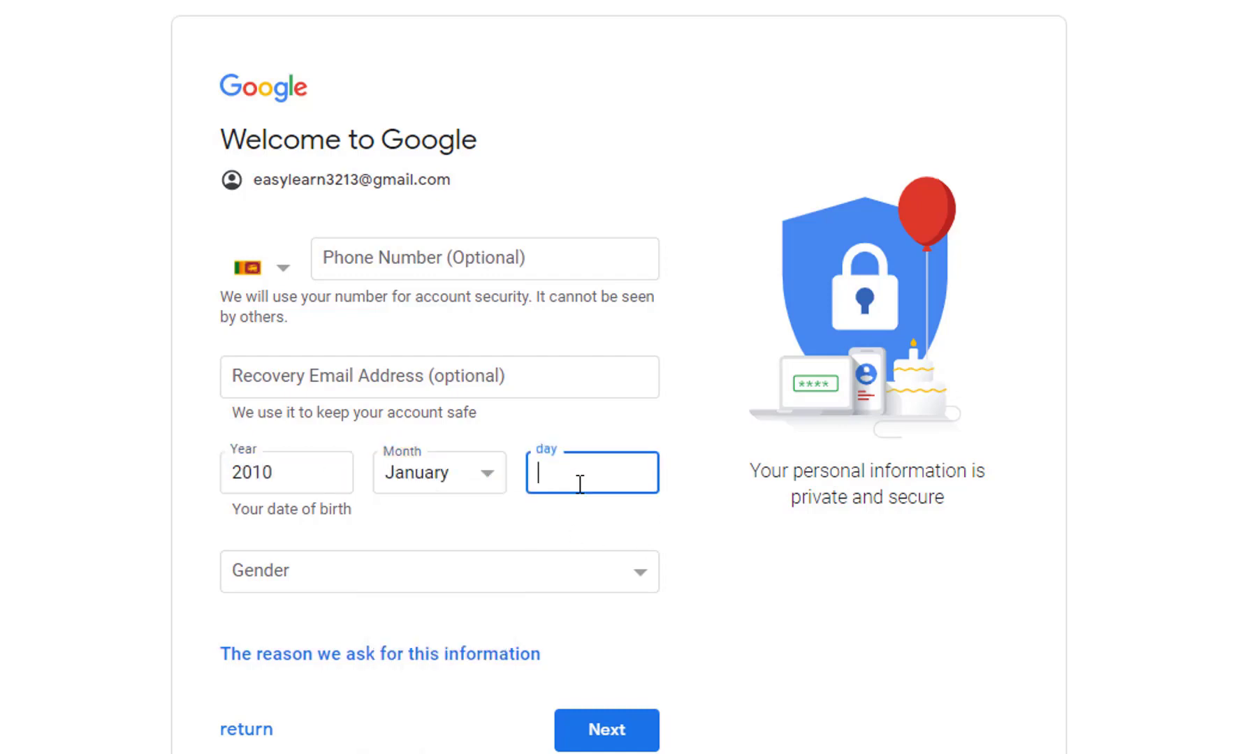
text(12)
click(288, 580)
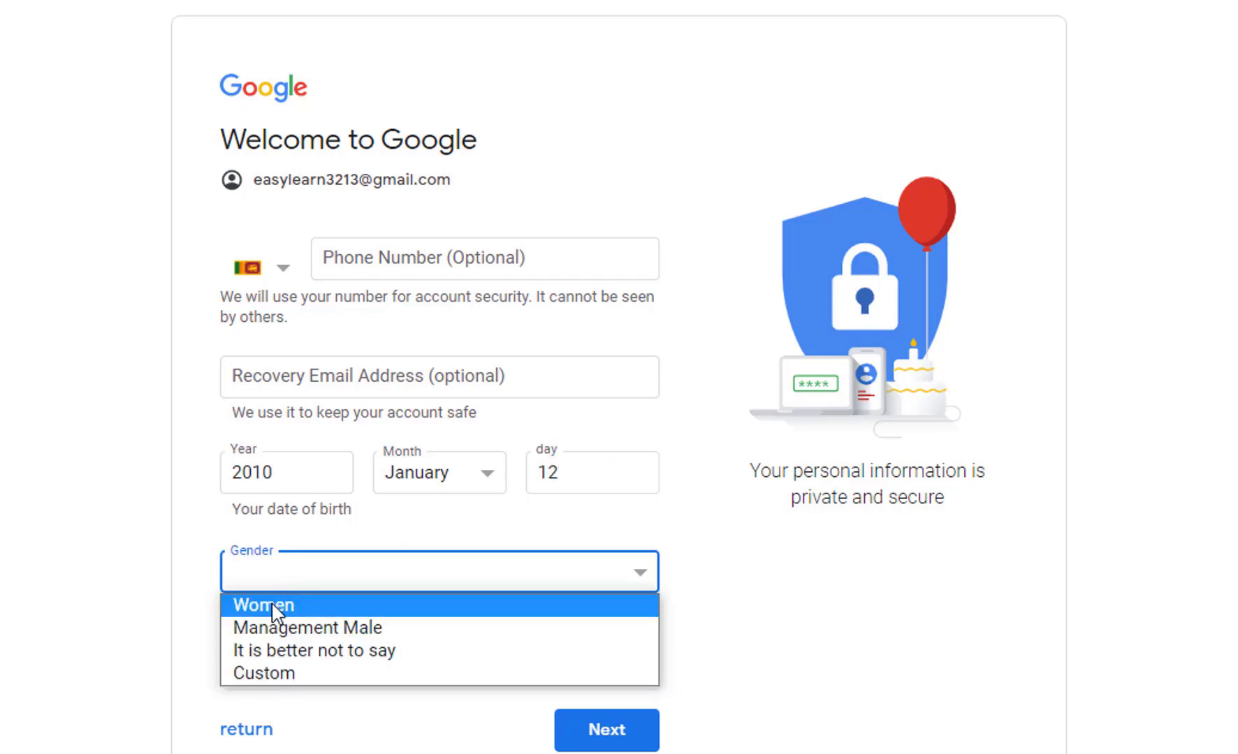
click(298, 628)
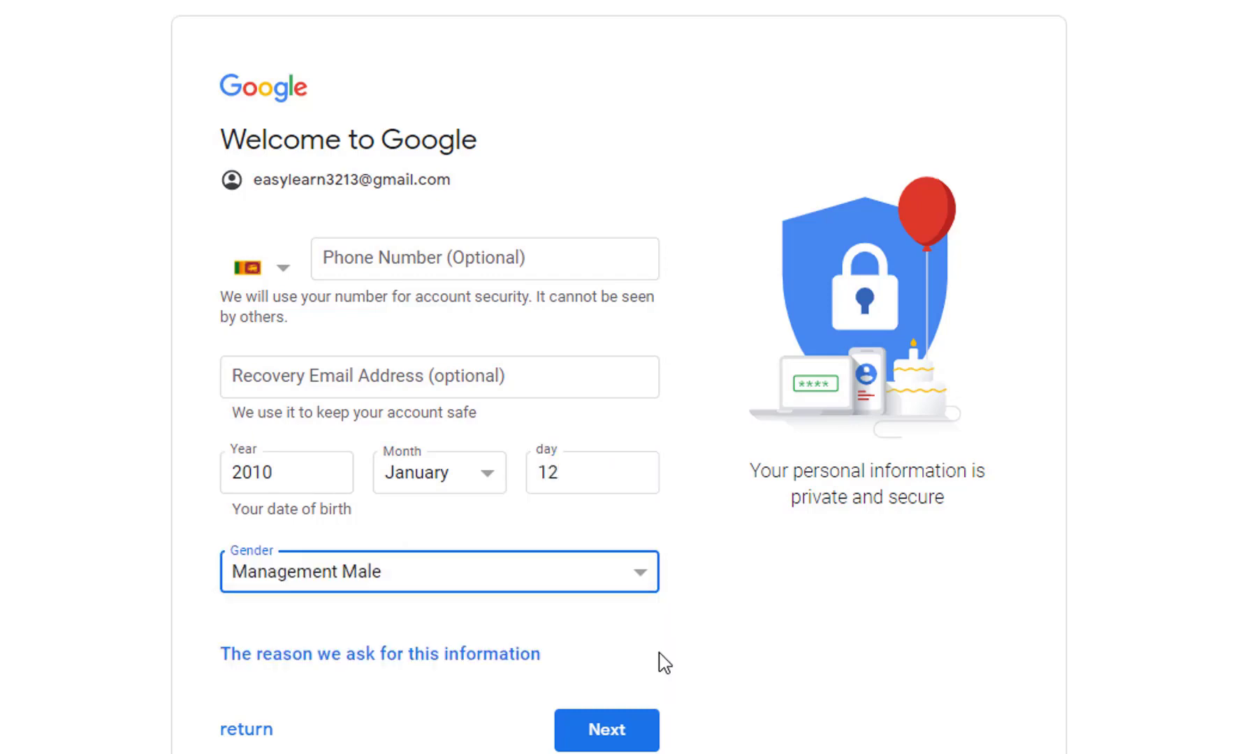
click(639, 733)
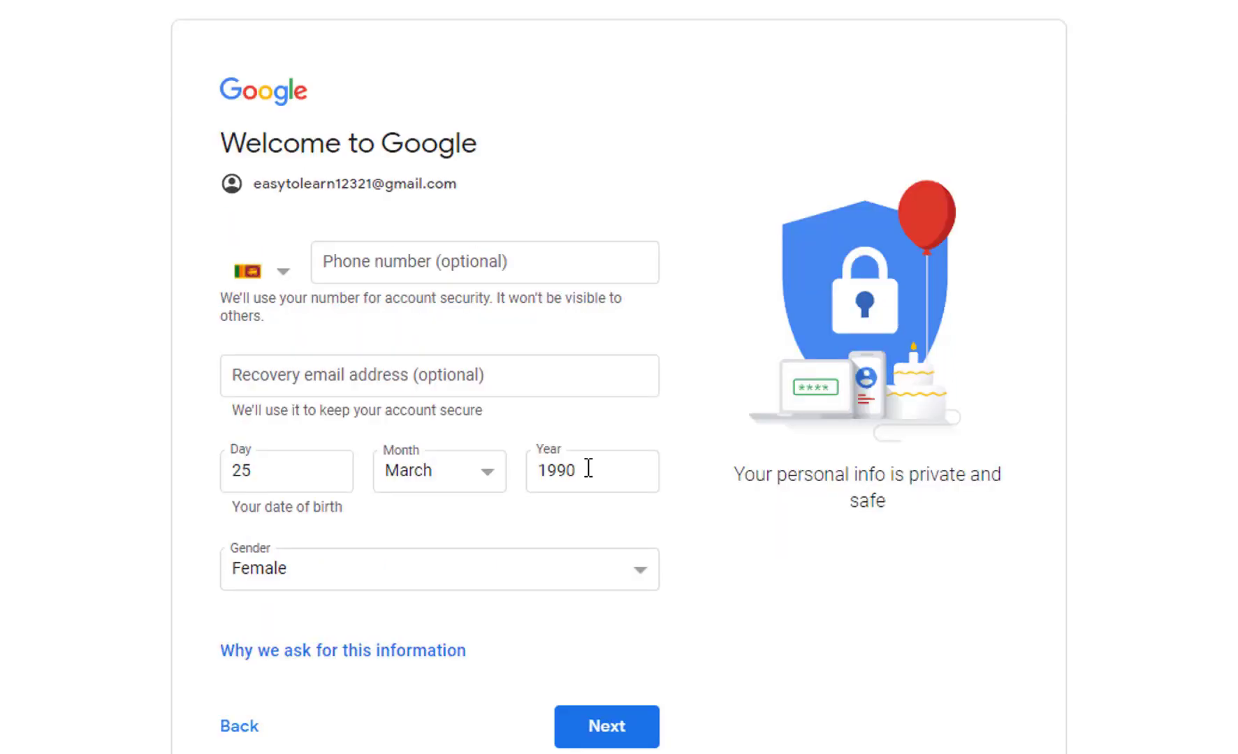
Step: Change the birth year to 1990 and submit the personal details
click(588, 467)
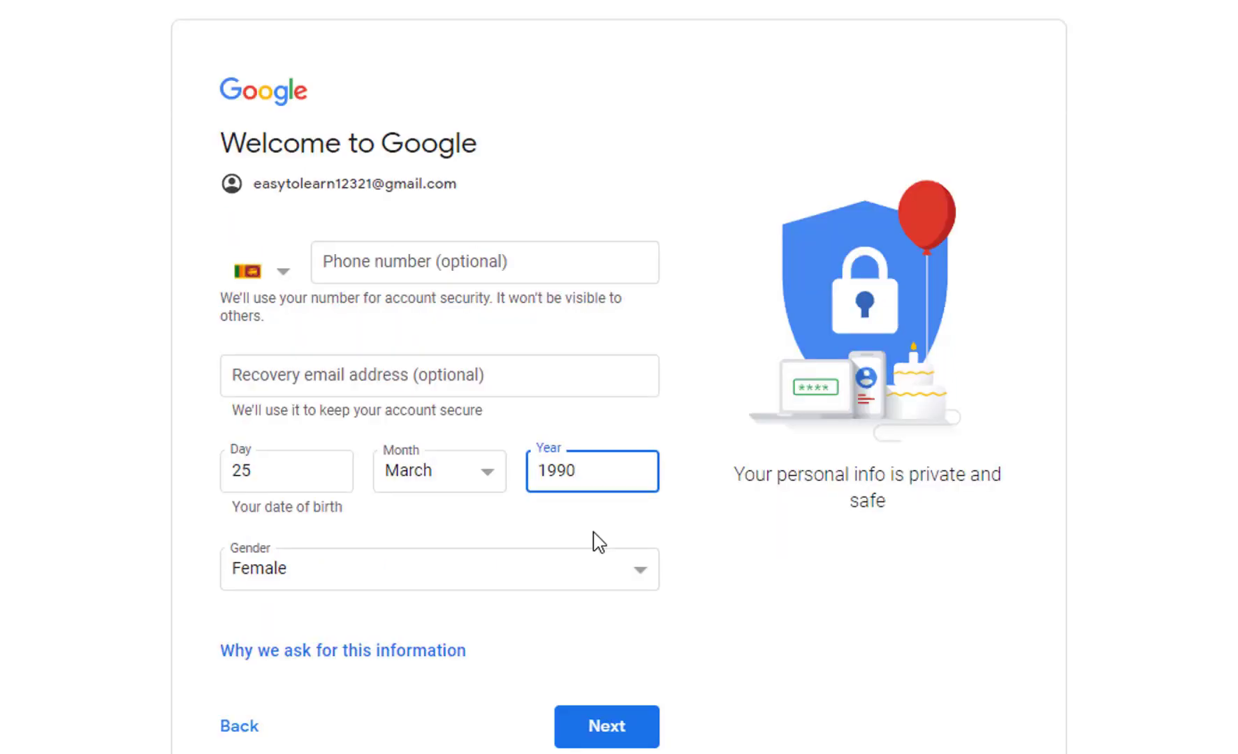
click(604, 727)
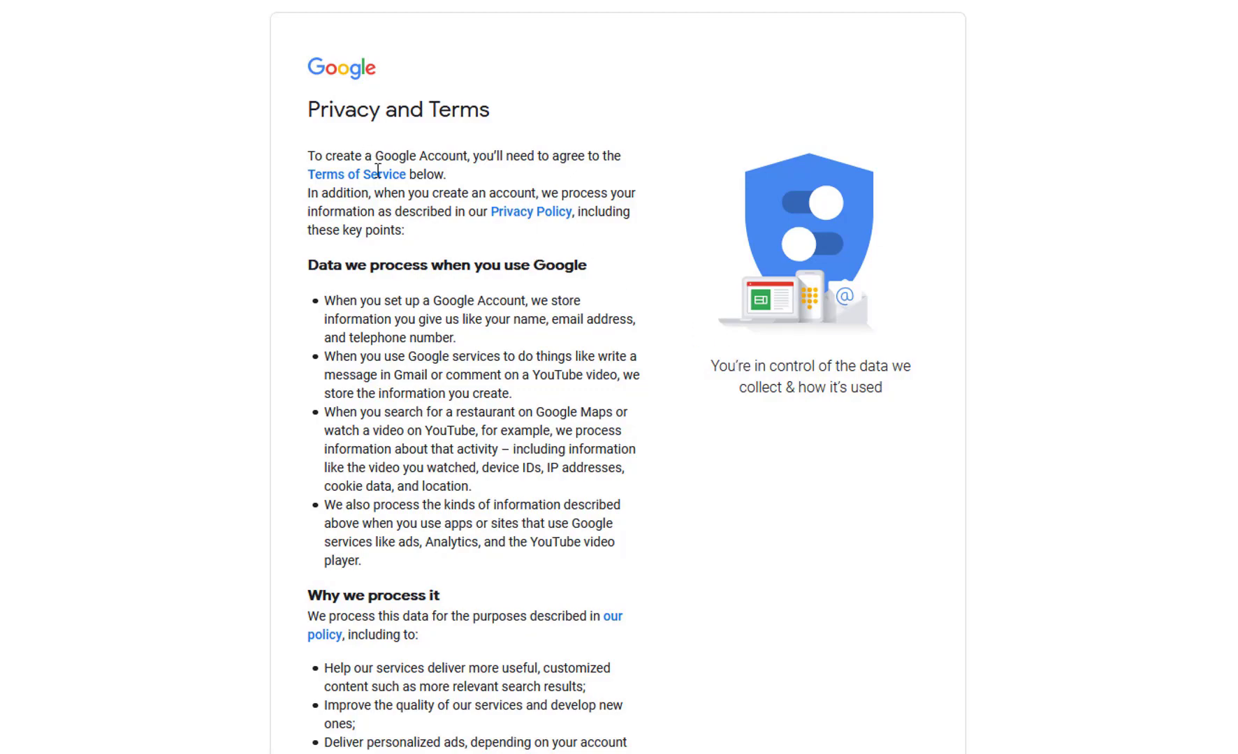
Step: Scroll to the end of Privacy and Terms and accept with I agree
scroll(602, 328, down, 6)
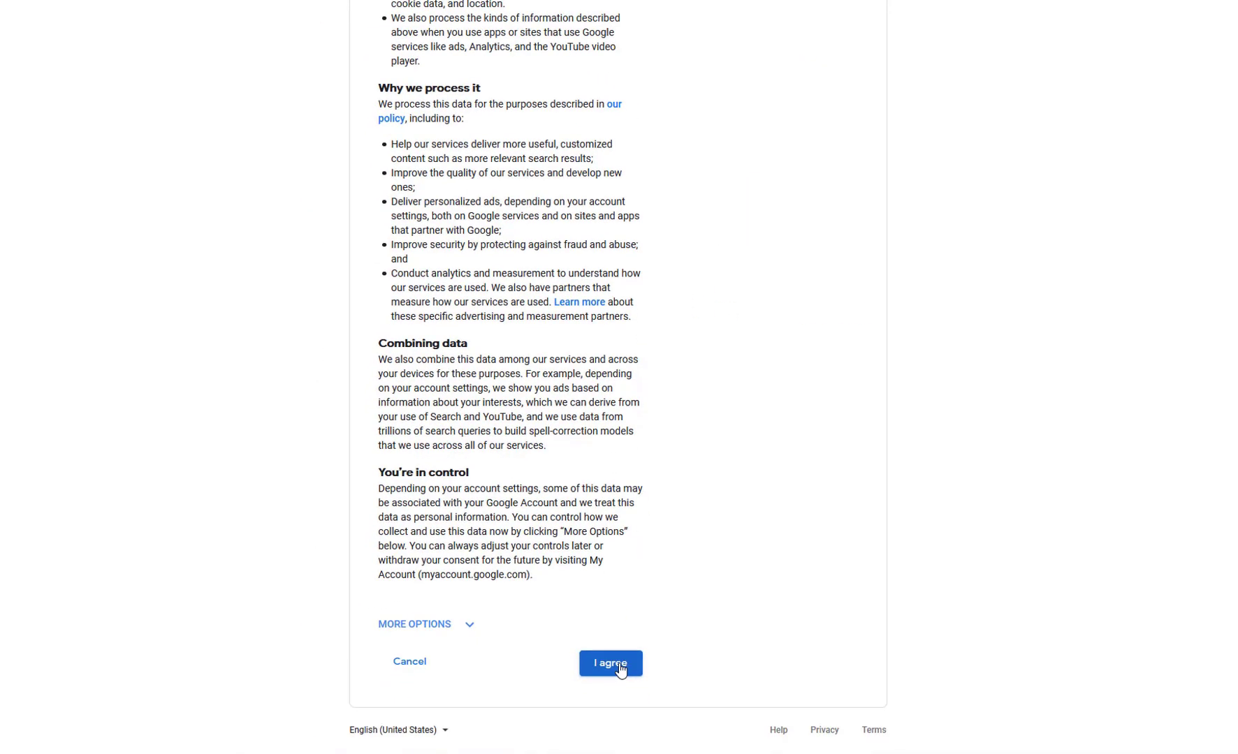
click(618, 667)
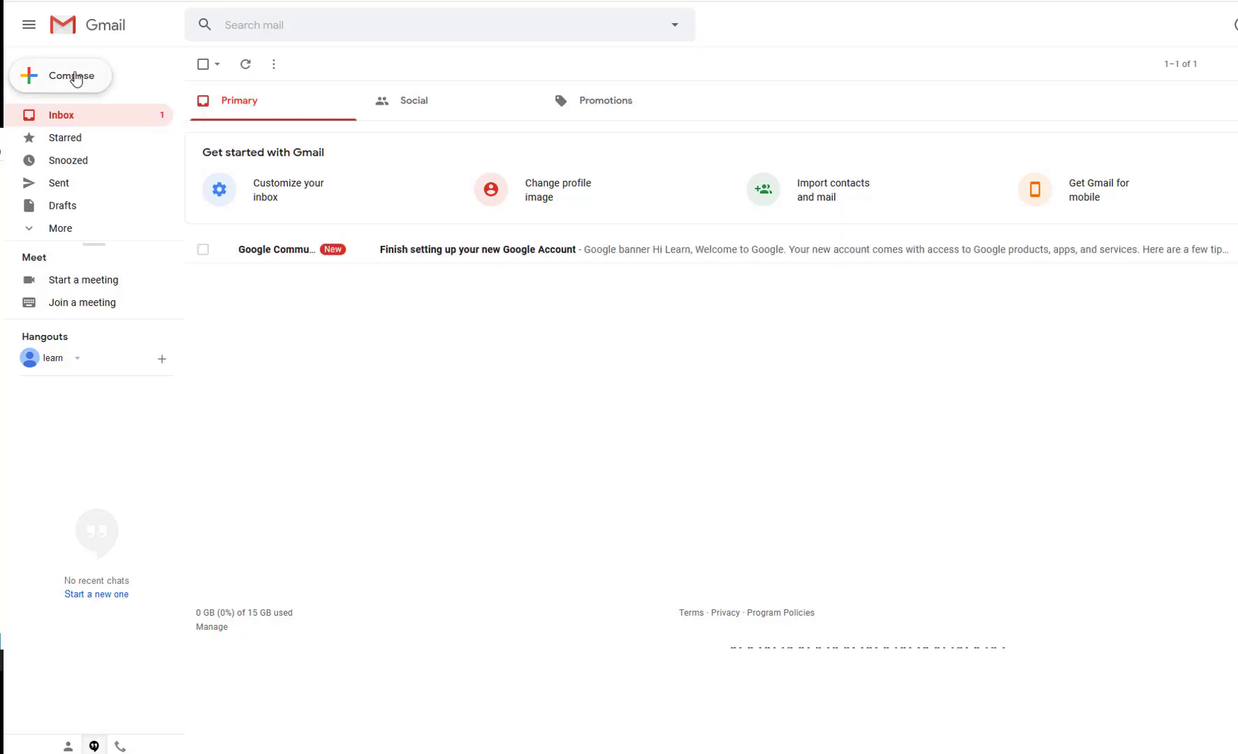
Step: Start a new message and move through its subject and body fields
key(c)
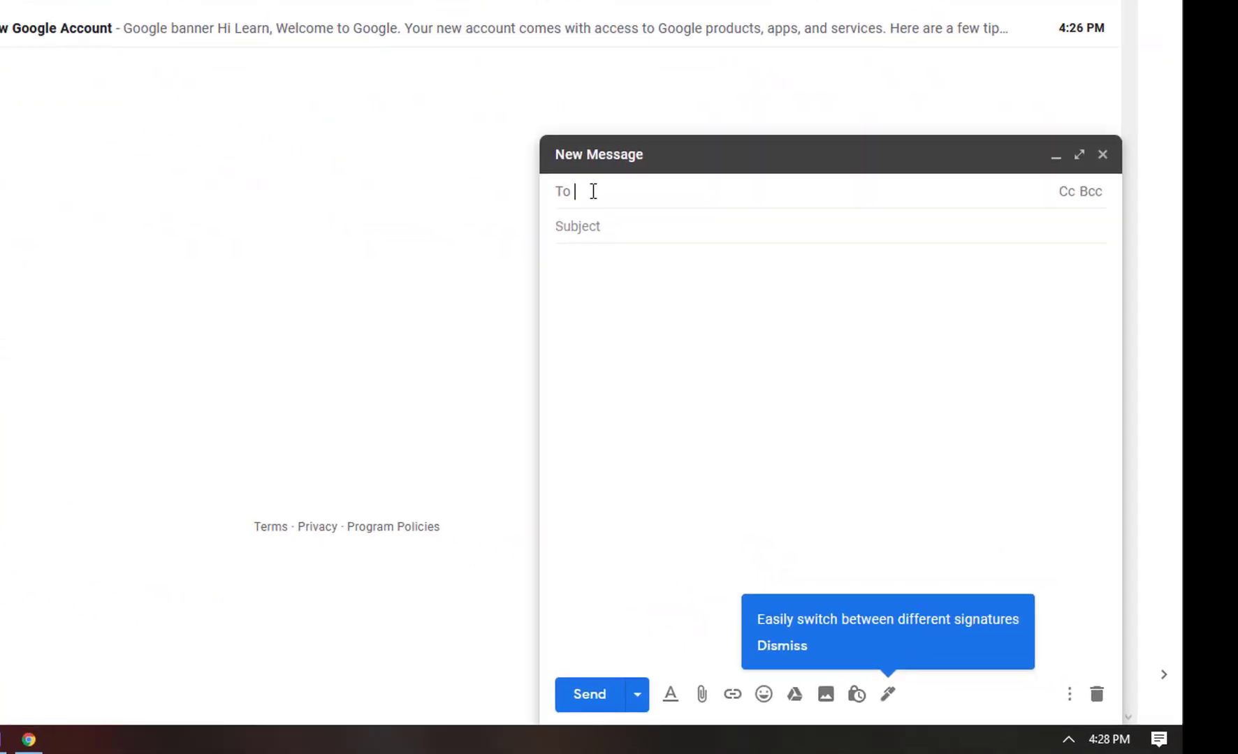
click(584, 223)
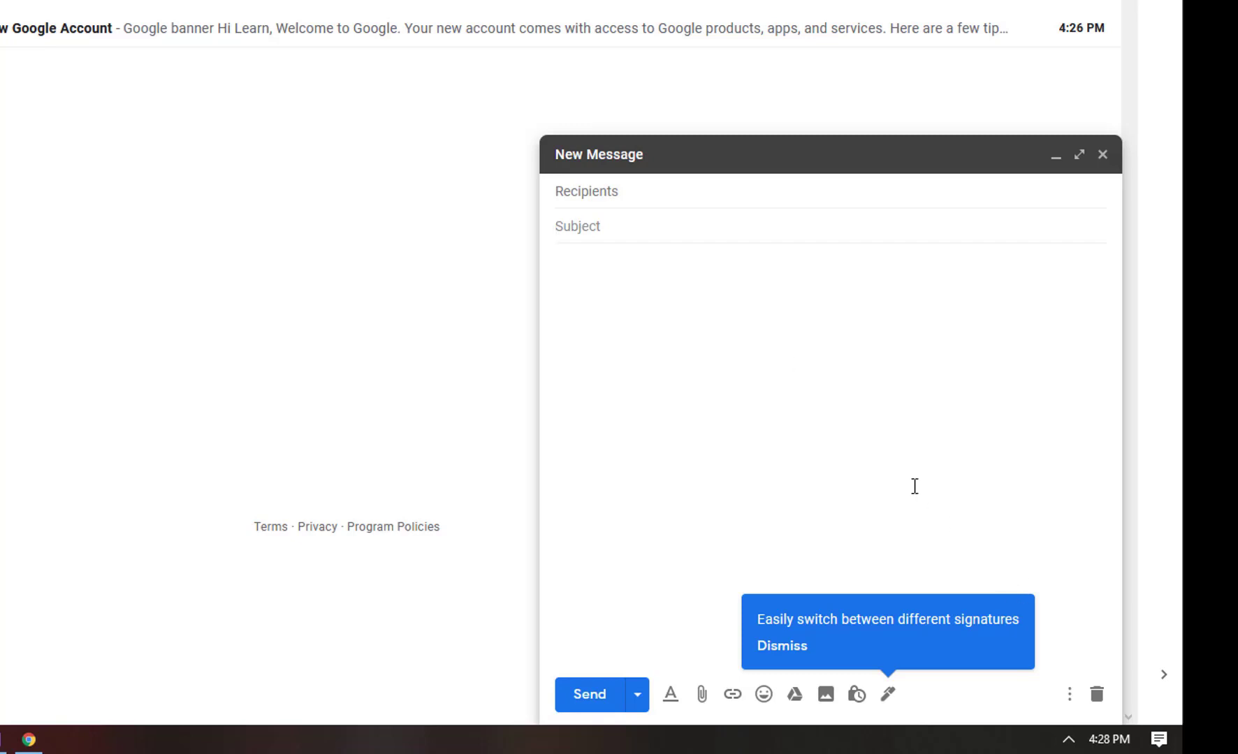
click(620, 313)
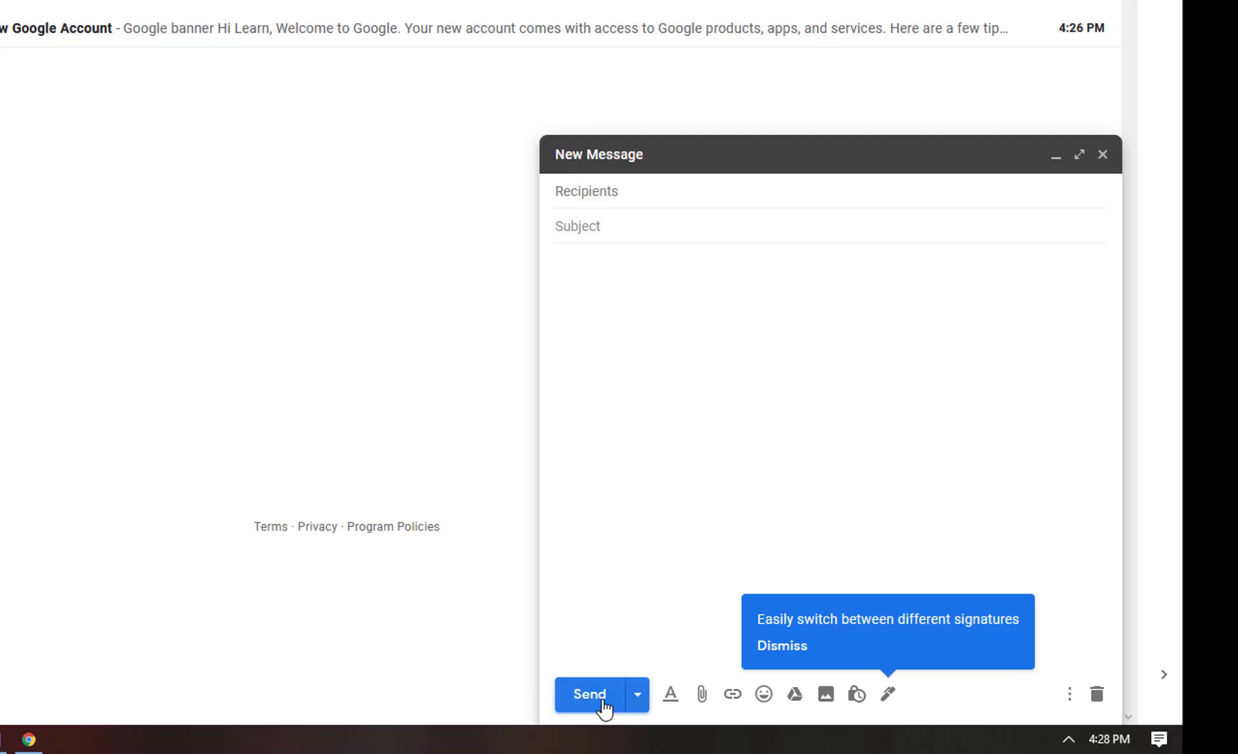
Step: Preview the Schedule send options, then close the blank message
click(636, 695)
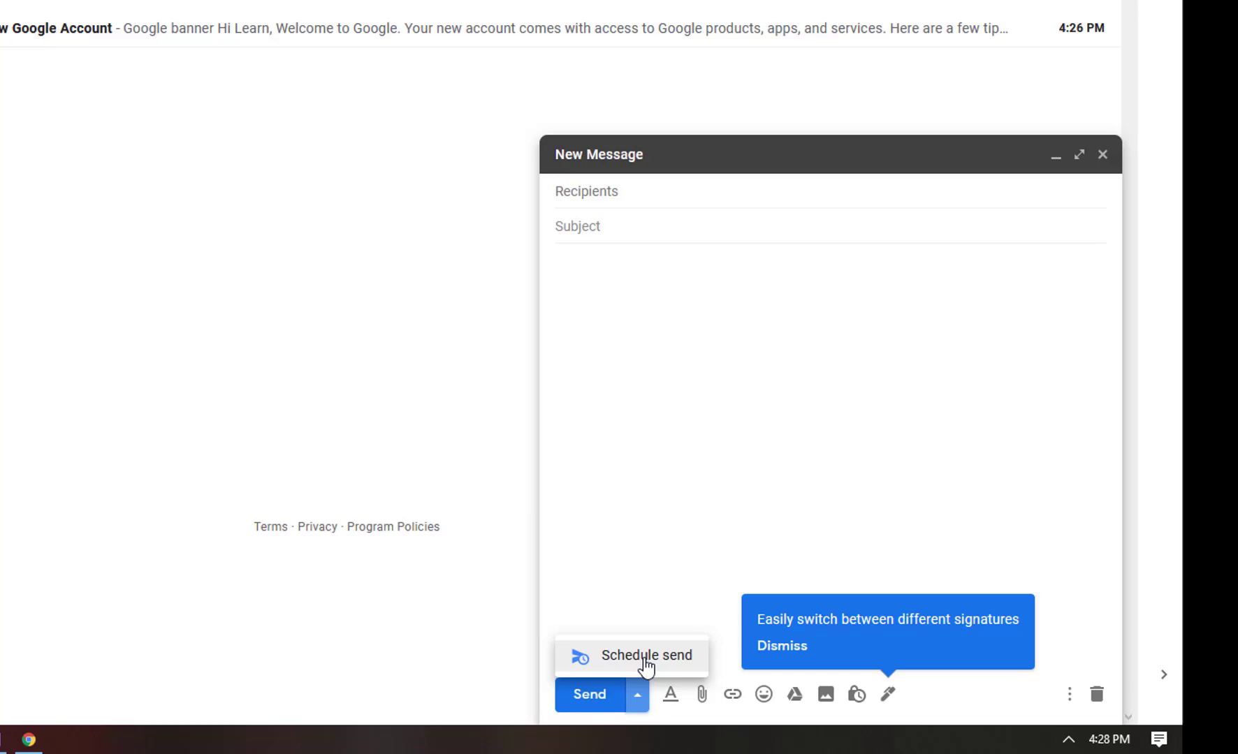
click(409, 271)
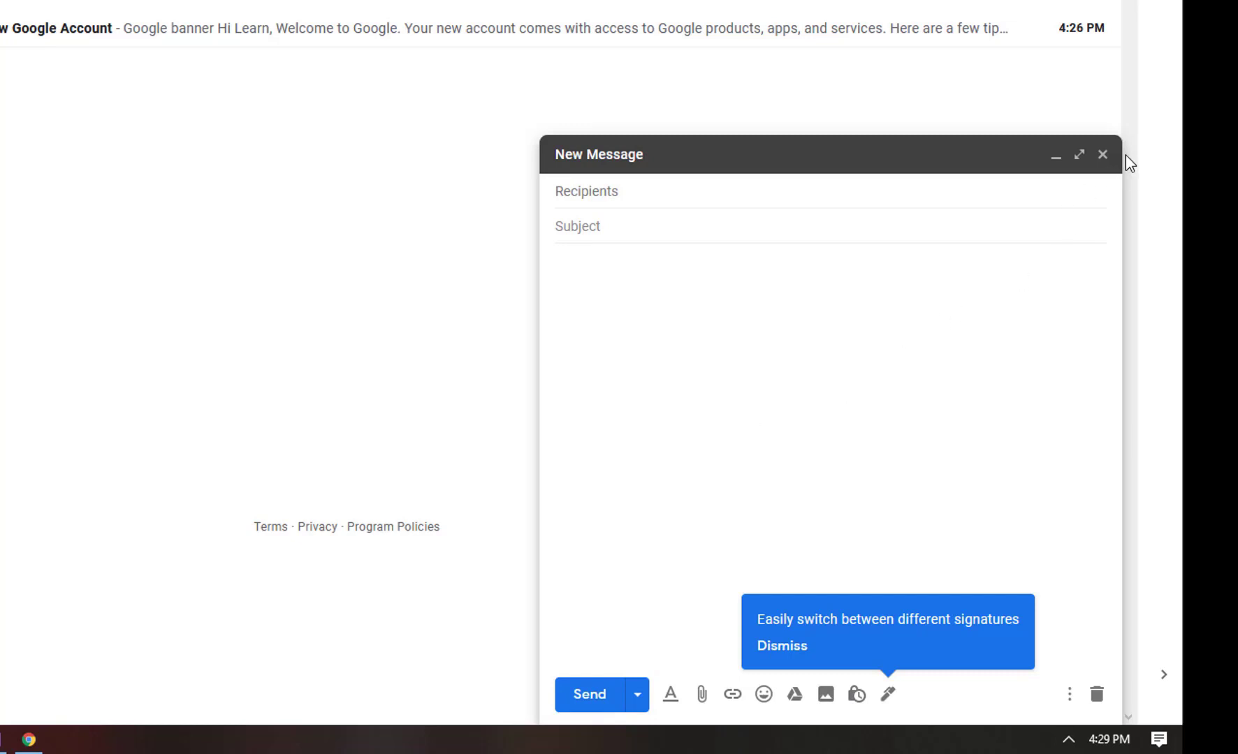
click(1102, 154)
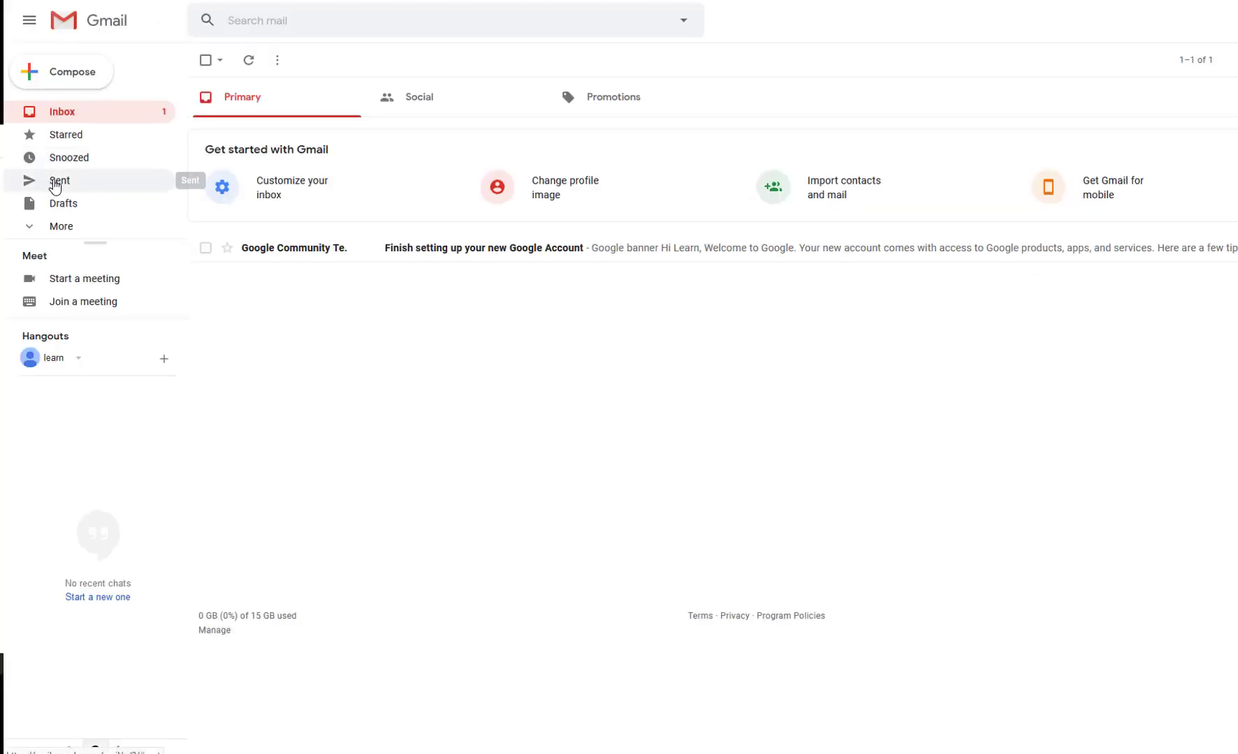
Step: Check the Sent, Drafts and More folders, then return to the Inbox
click(56, 183)
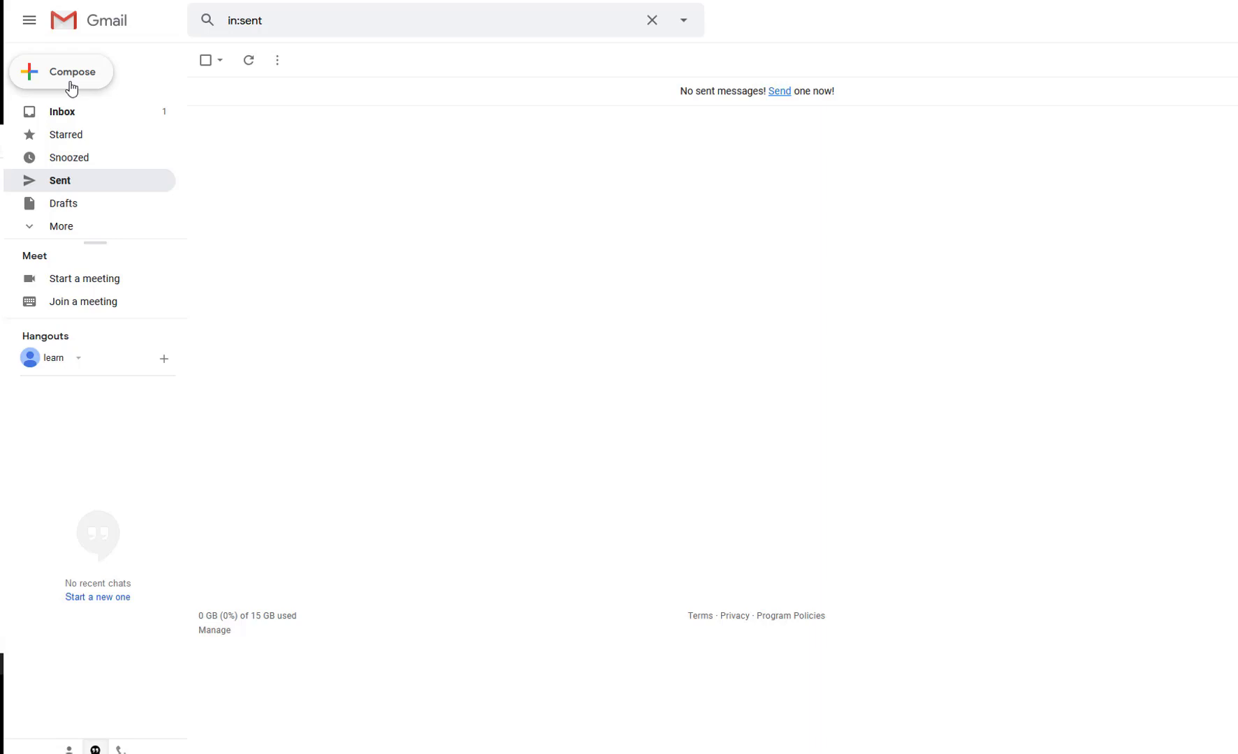
click(62, 205)
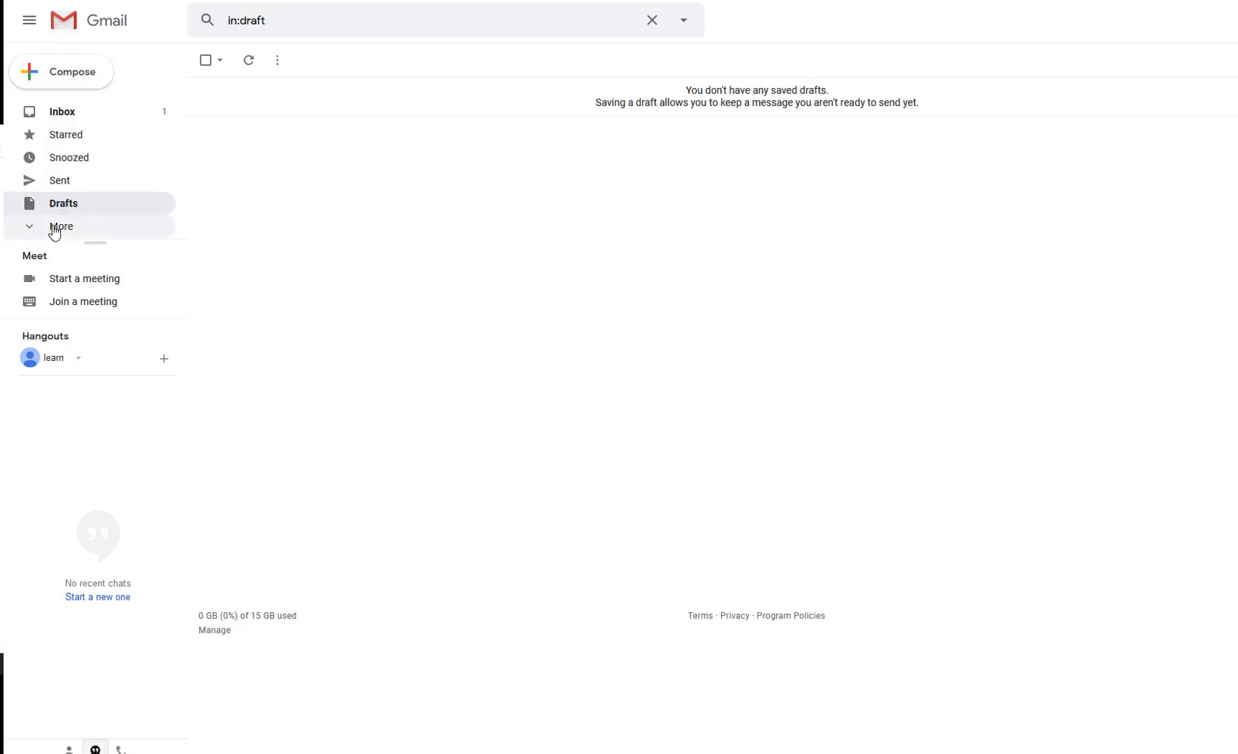
click(56, 228)
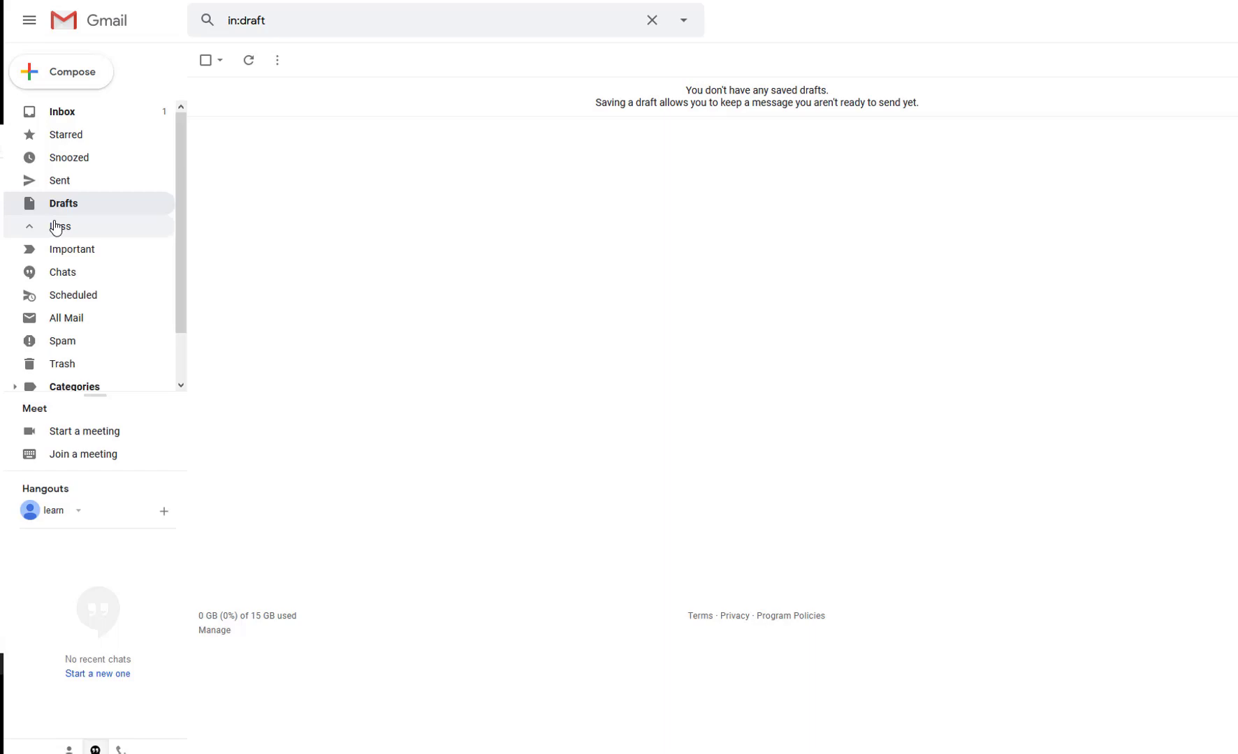
click(133, 113)
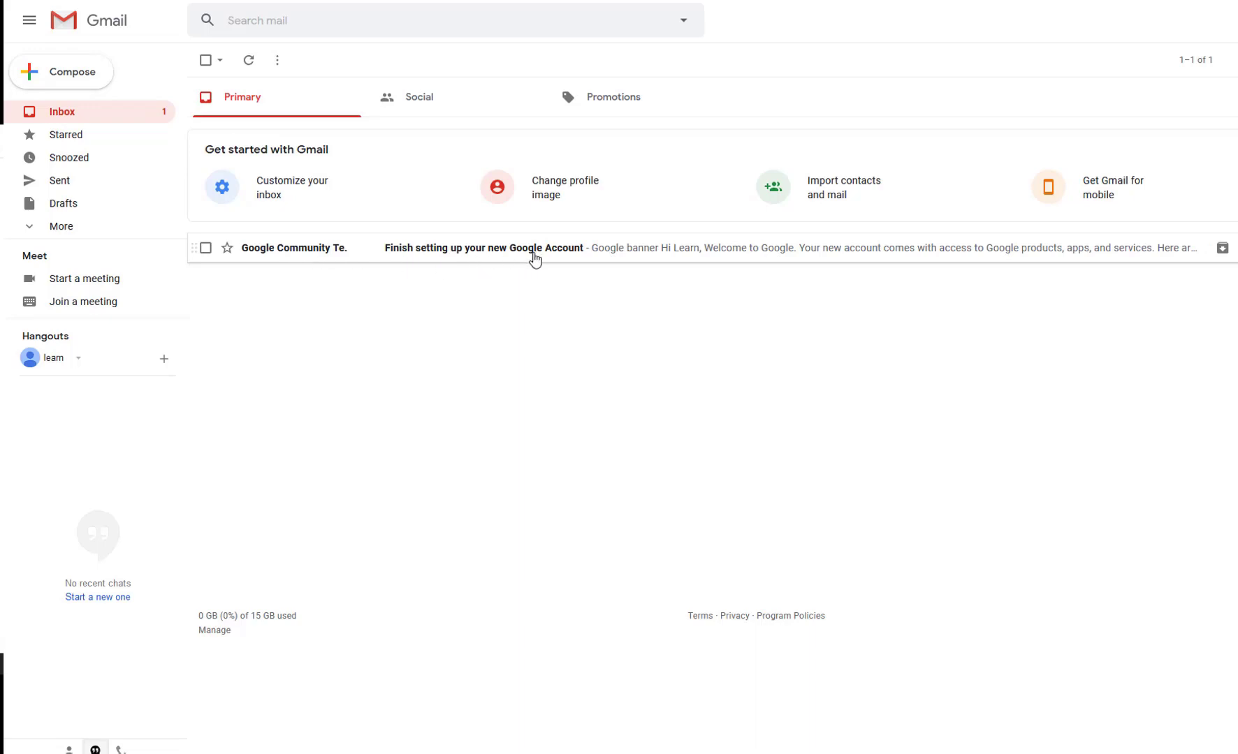
Step: Tick the welcome message's checkbox and open the Select dropdown's selection options
click(204, 250)
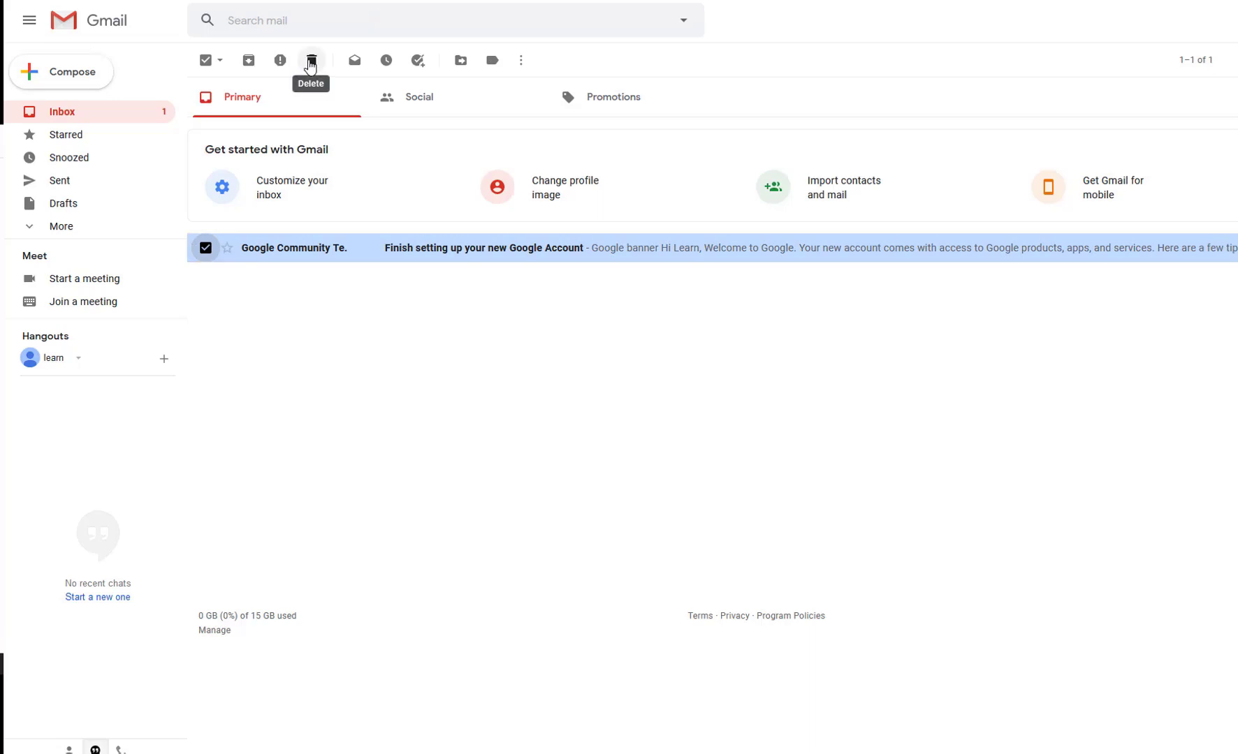
click(61, 227)
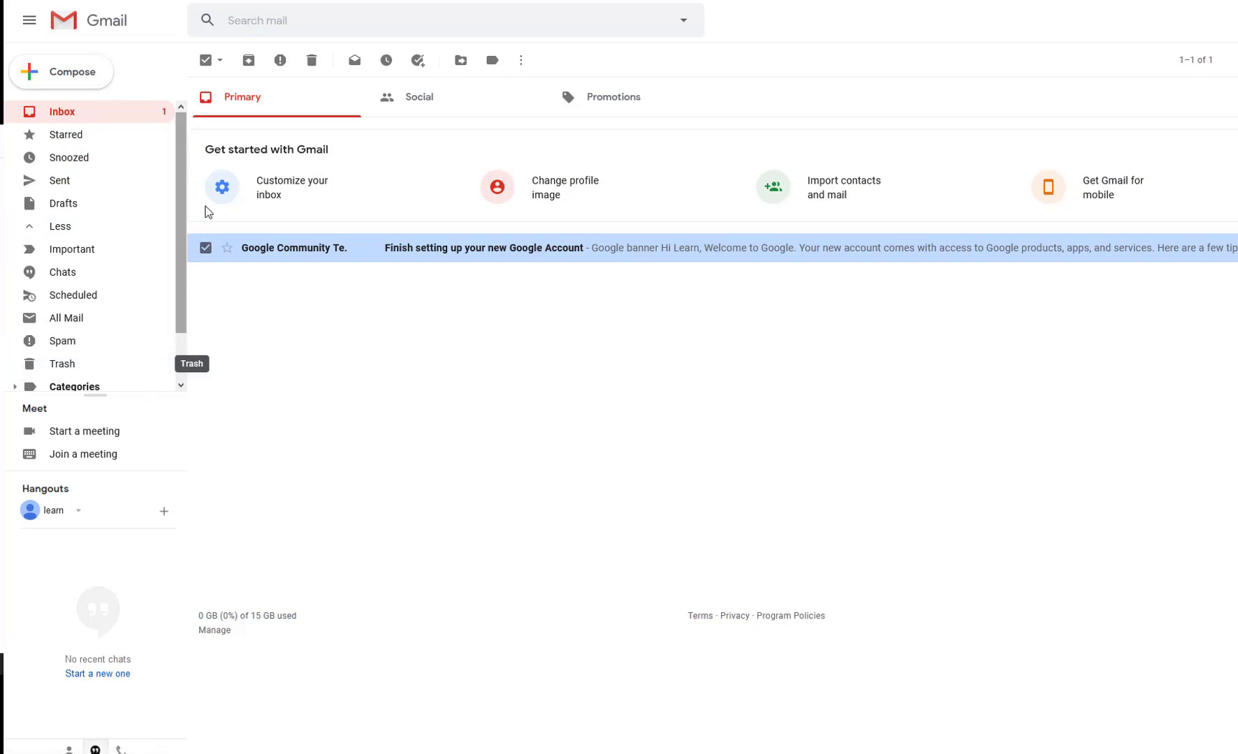
click(59, 115)
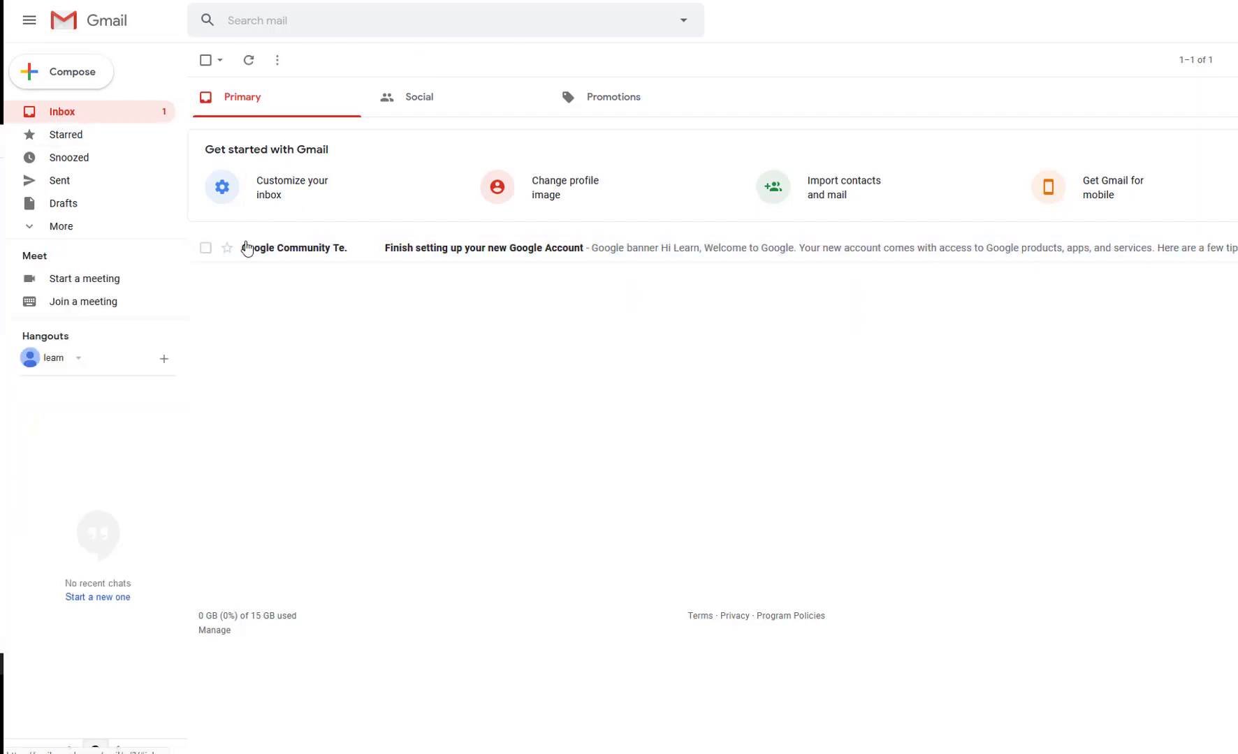
click(206, 249)
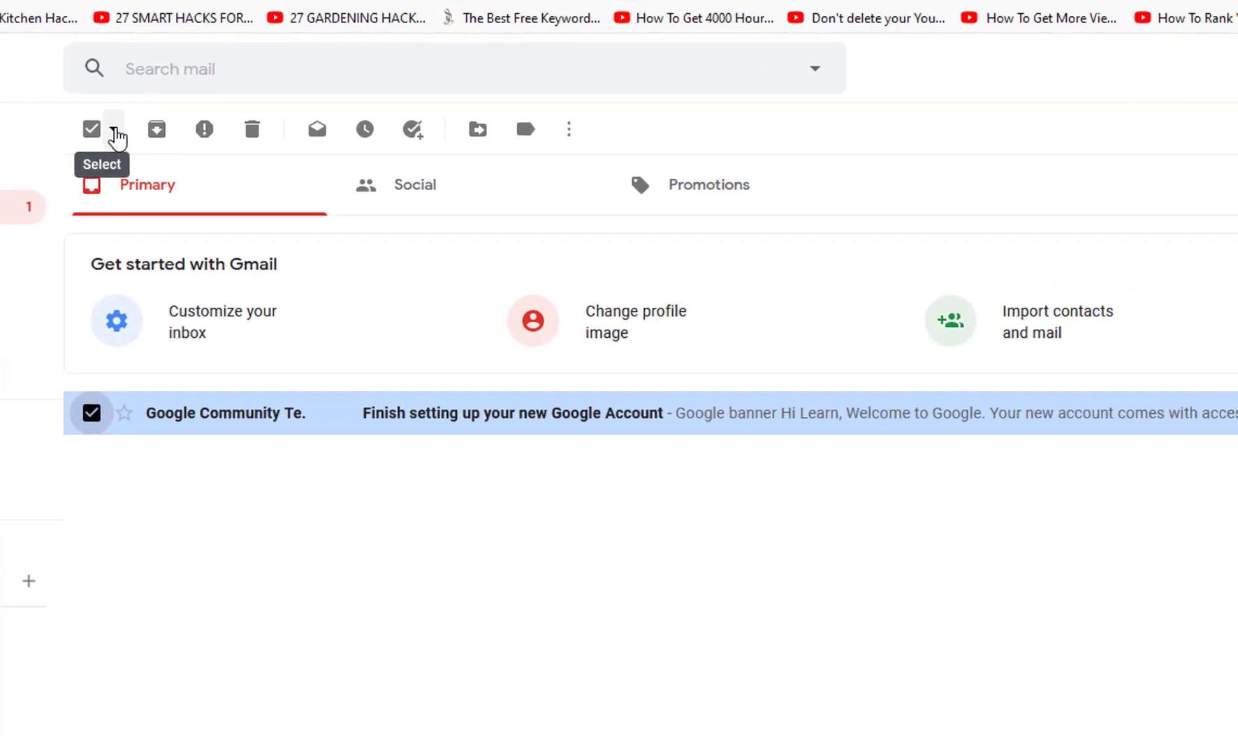
click(115, 131)
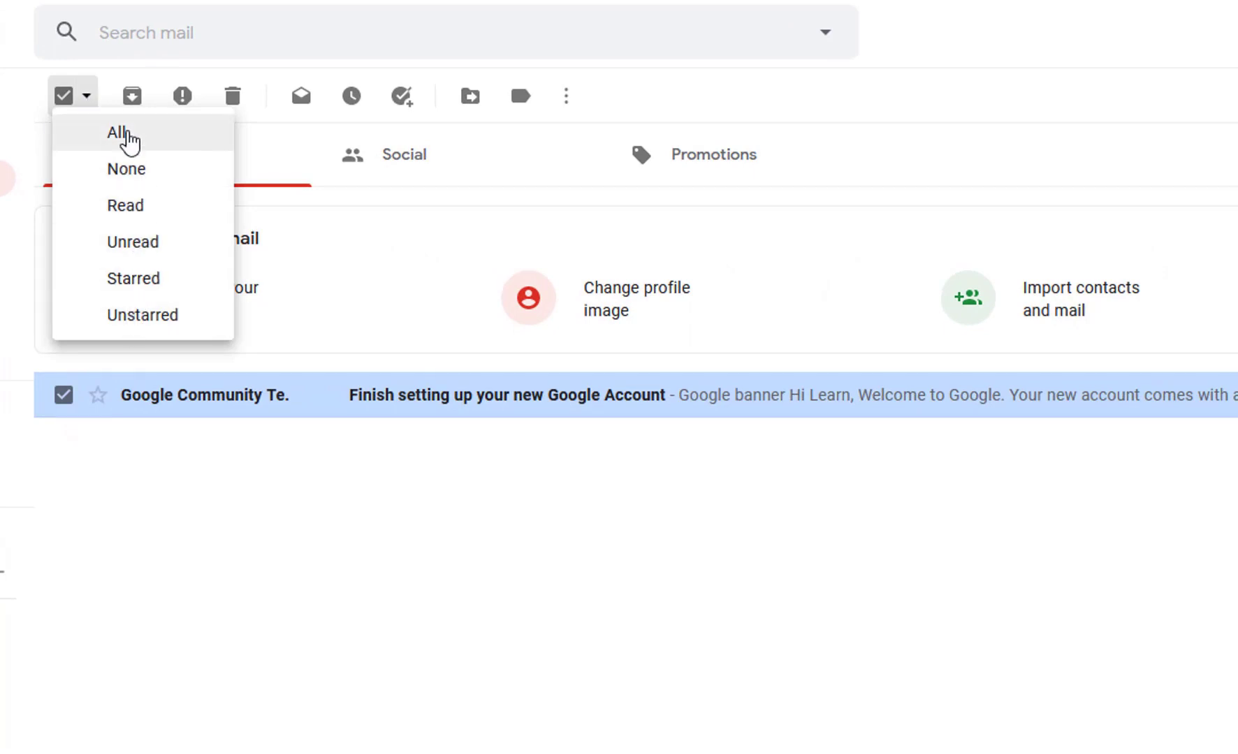
Step: Mark the Gmail welcome message as read so its subject is no longer bold
click(783, 243)
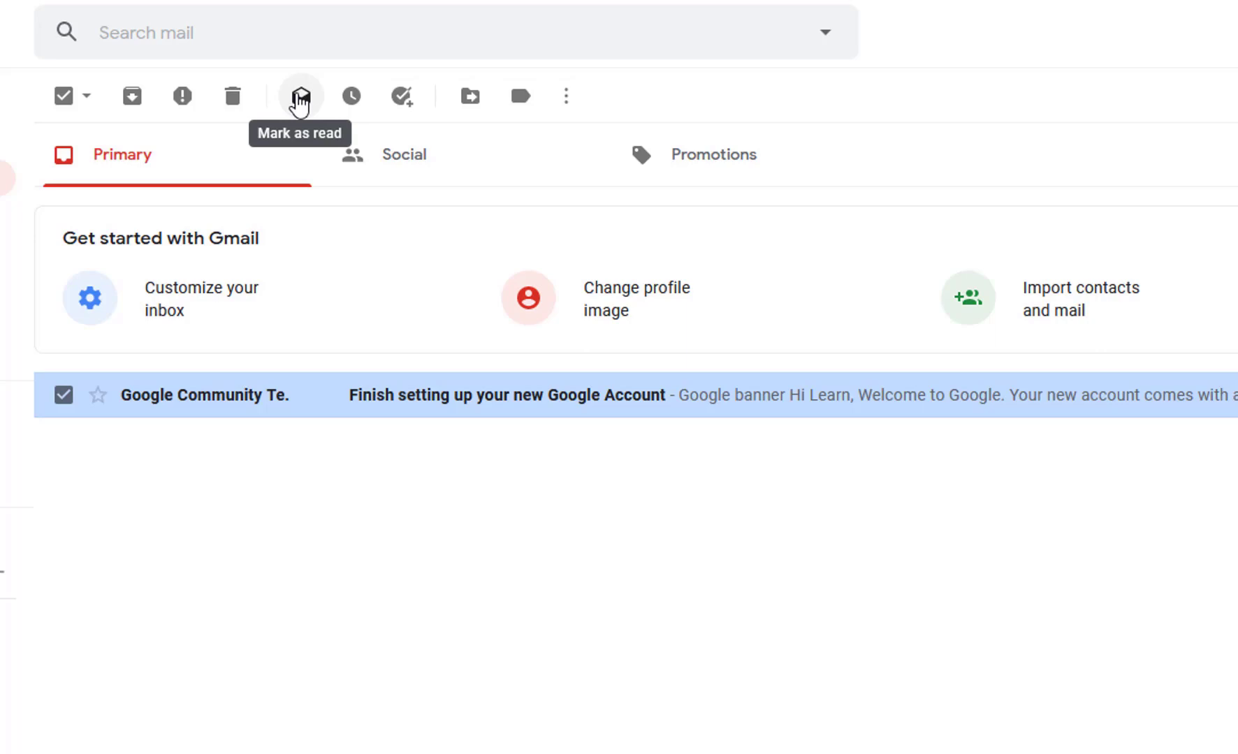
click(63, 402)
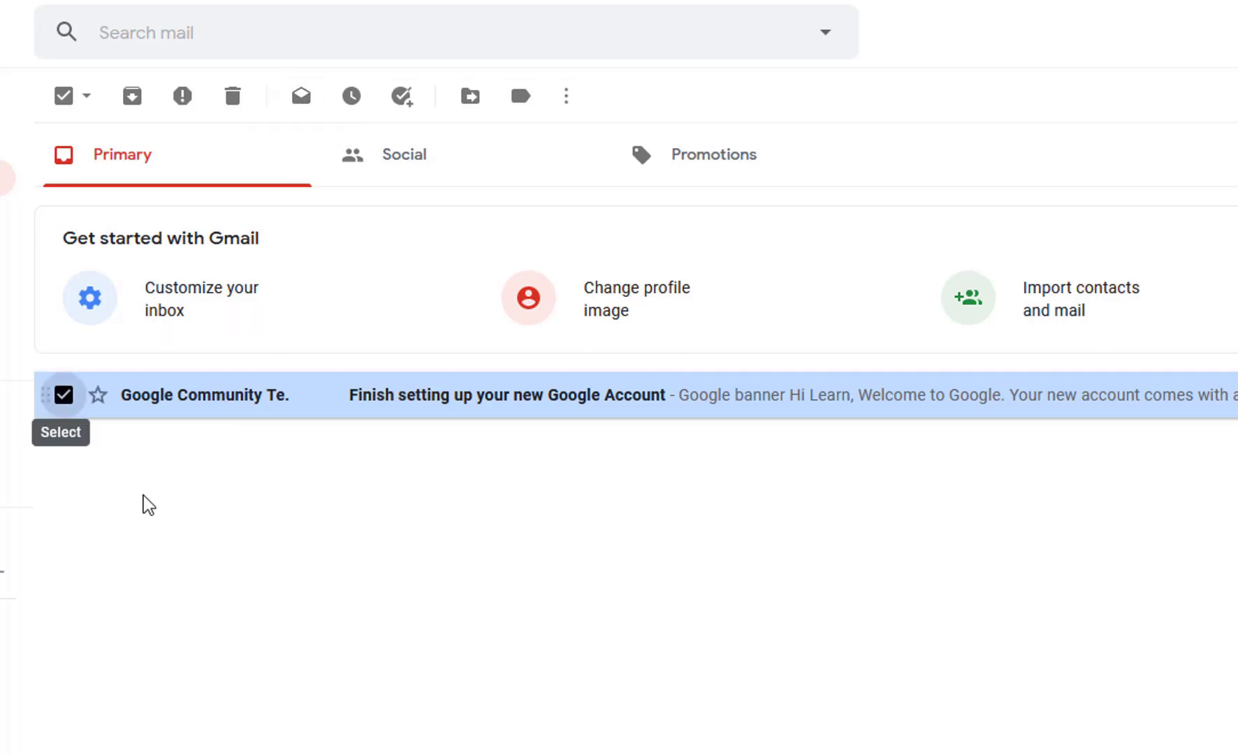
click(64, 396)
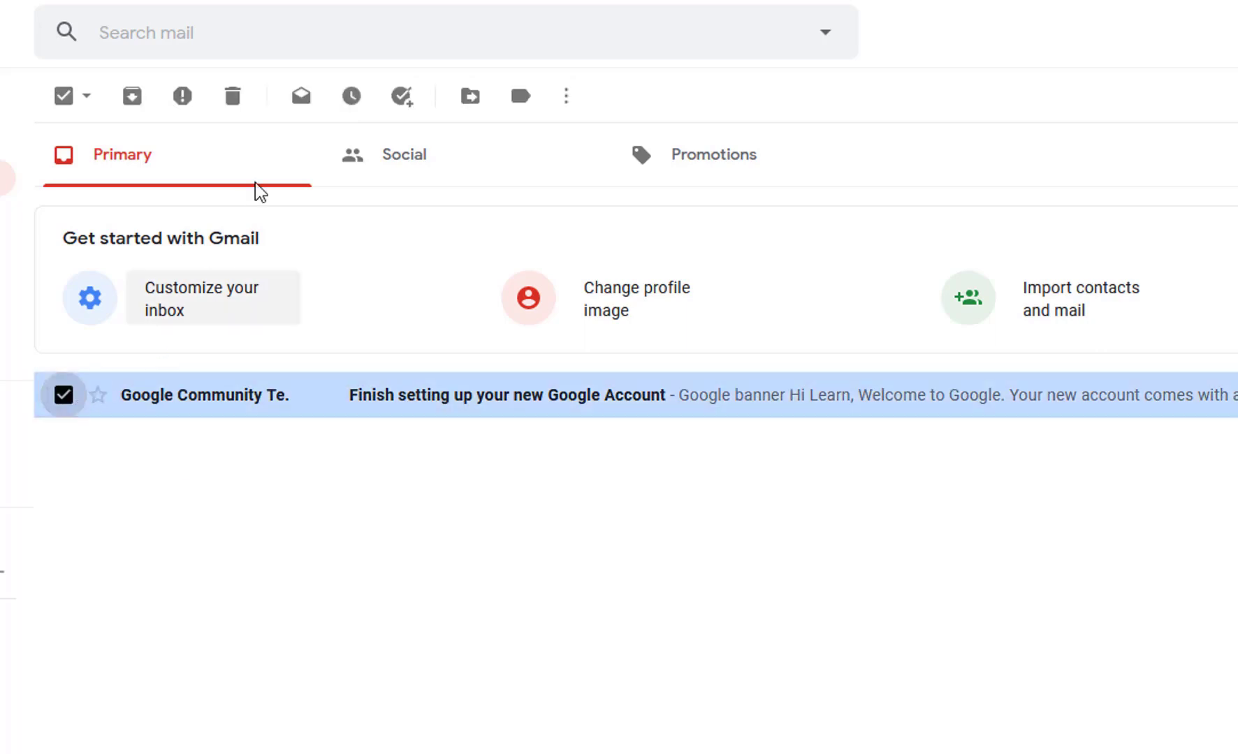
click(308, 95)
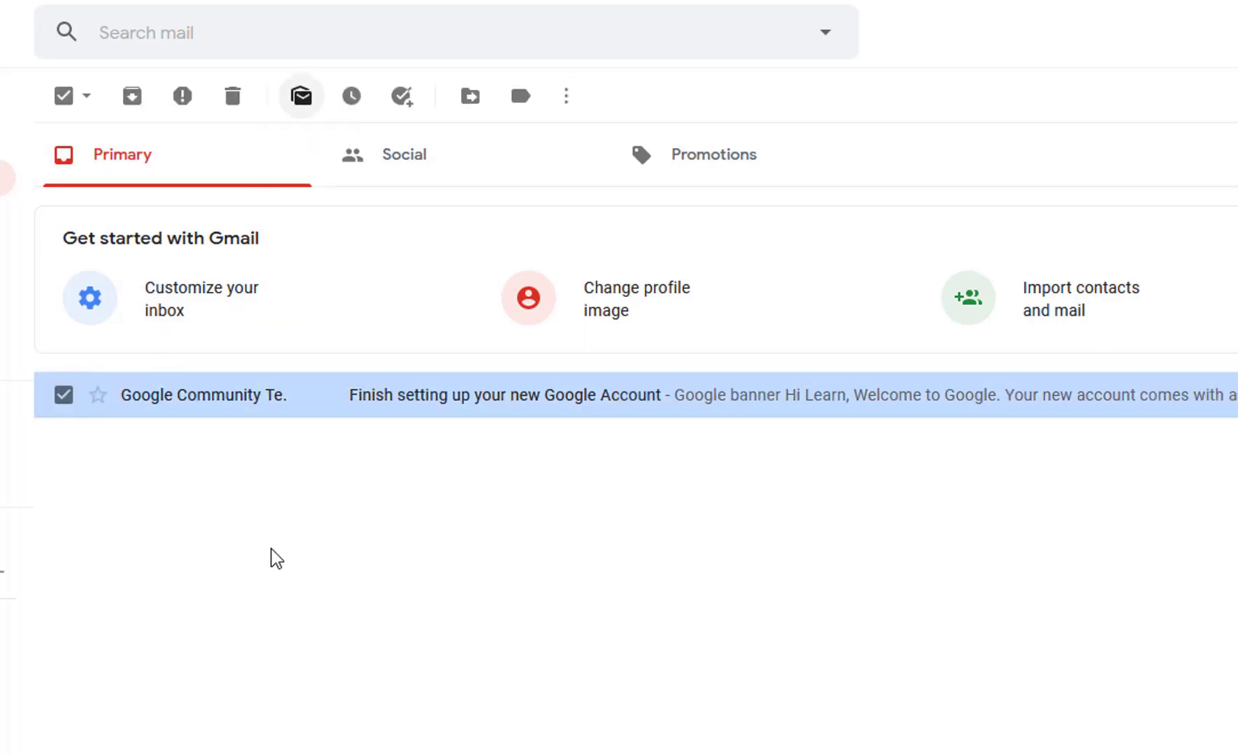
click(63, 396)
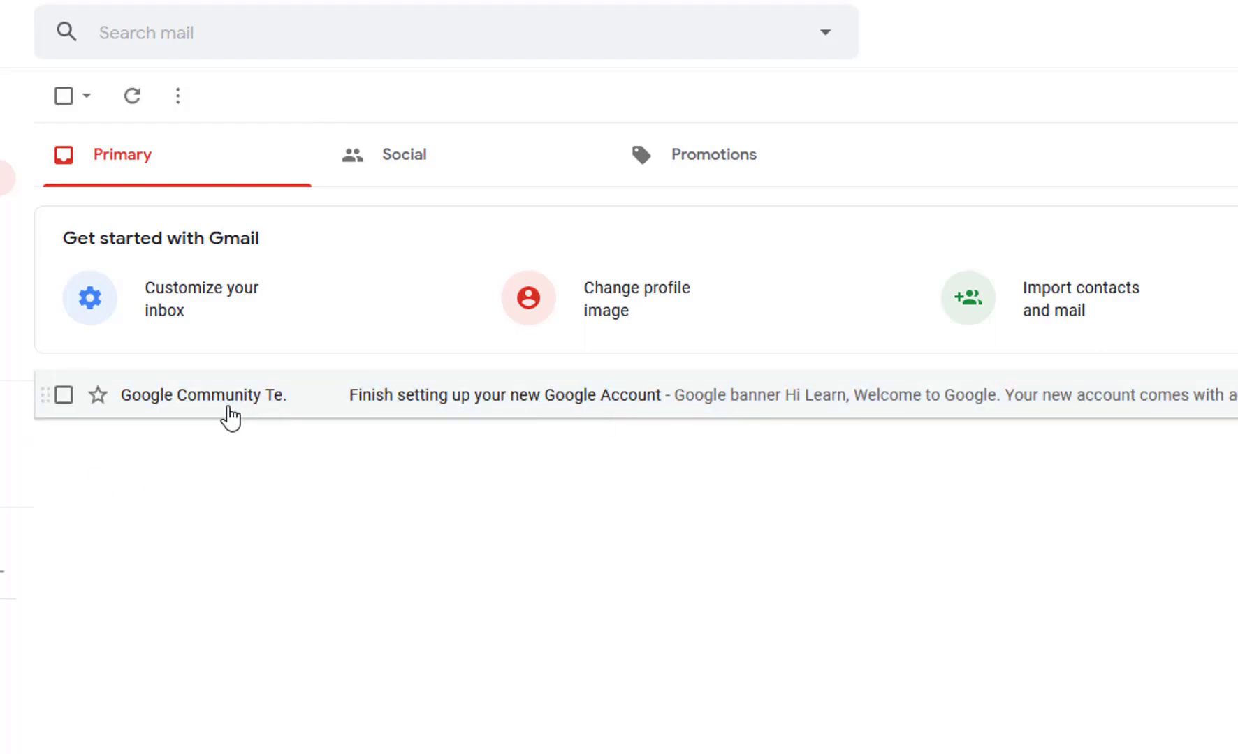
click(63, 396)
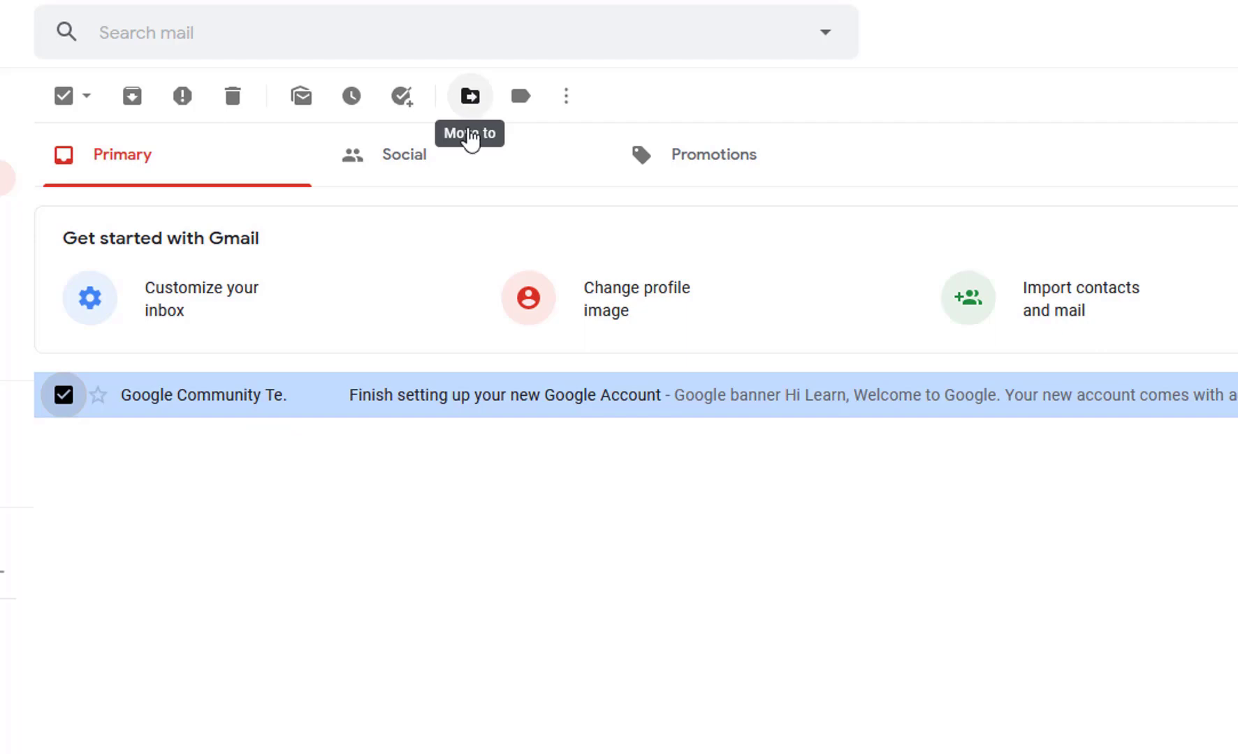
click(475, 105)
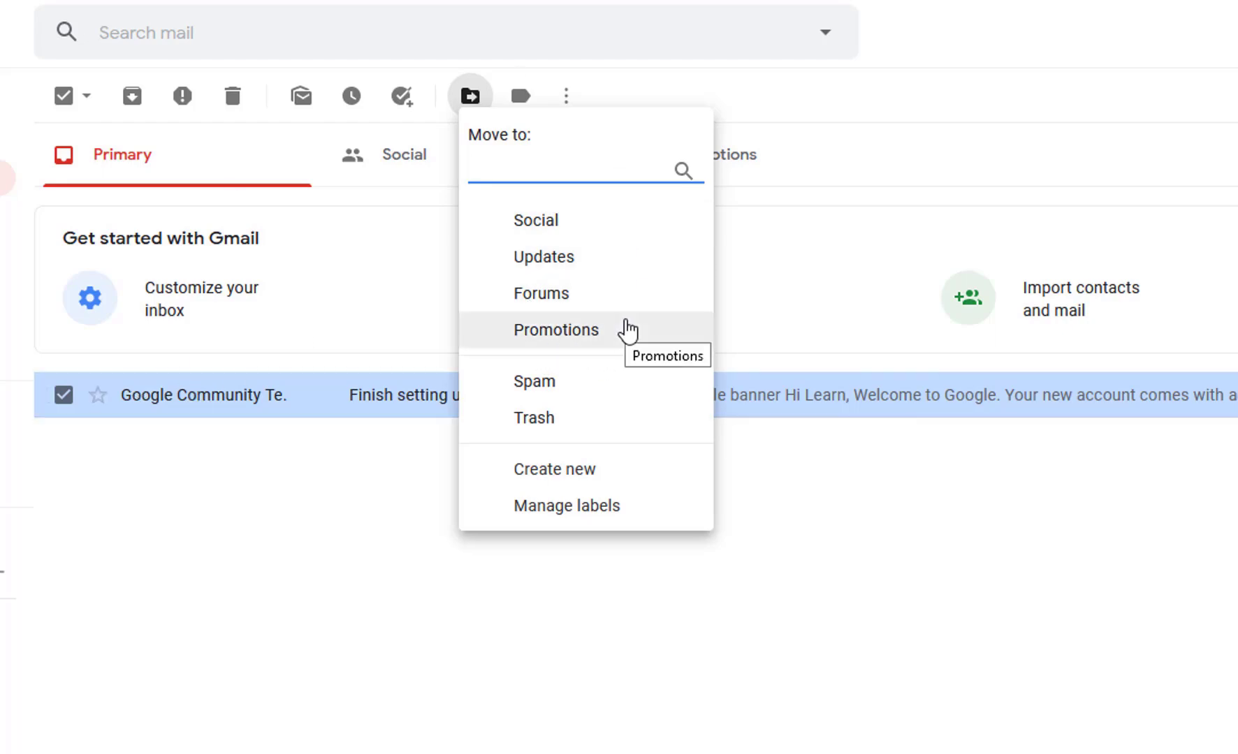
click(521, 98)
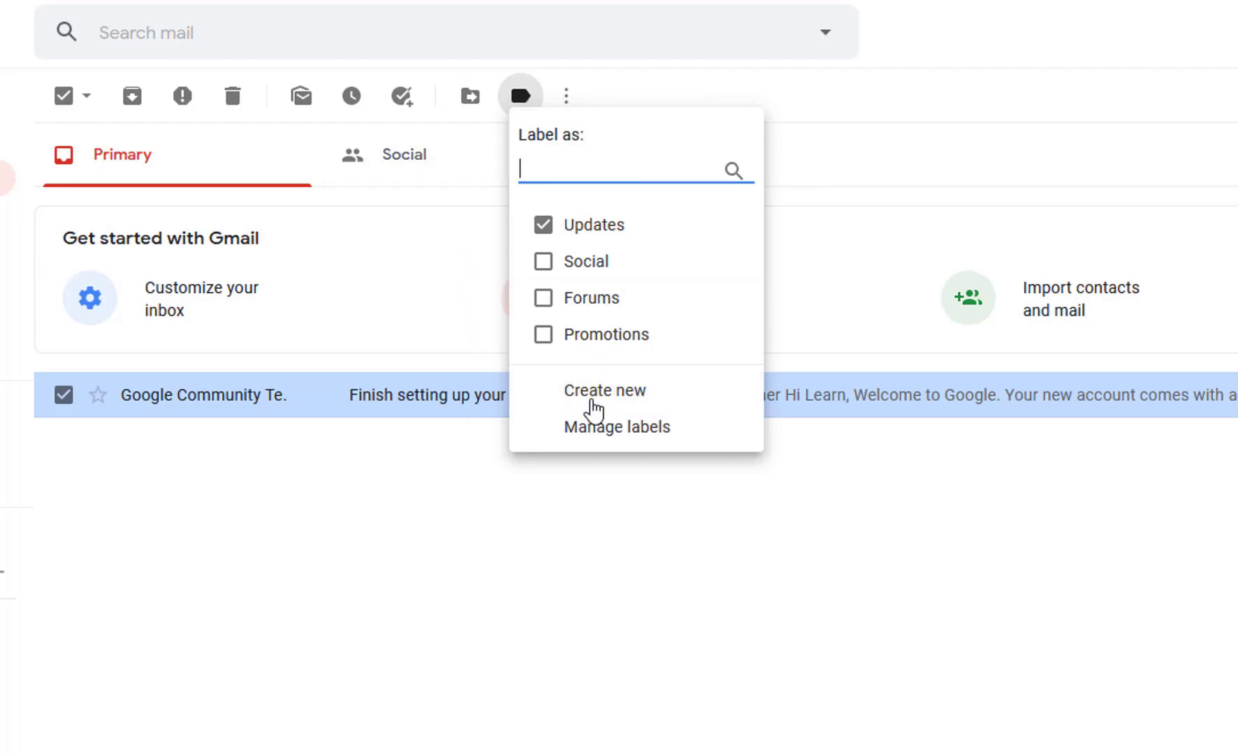
click(640, 490)
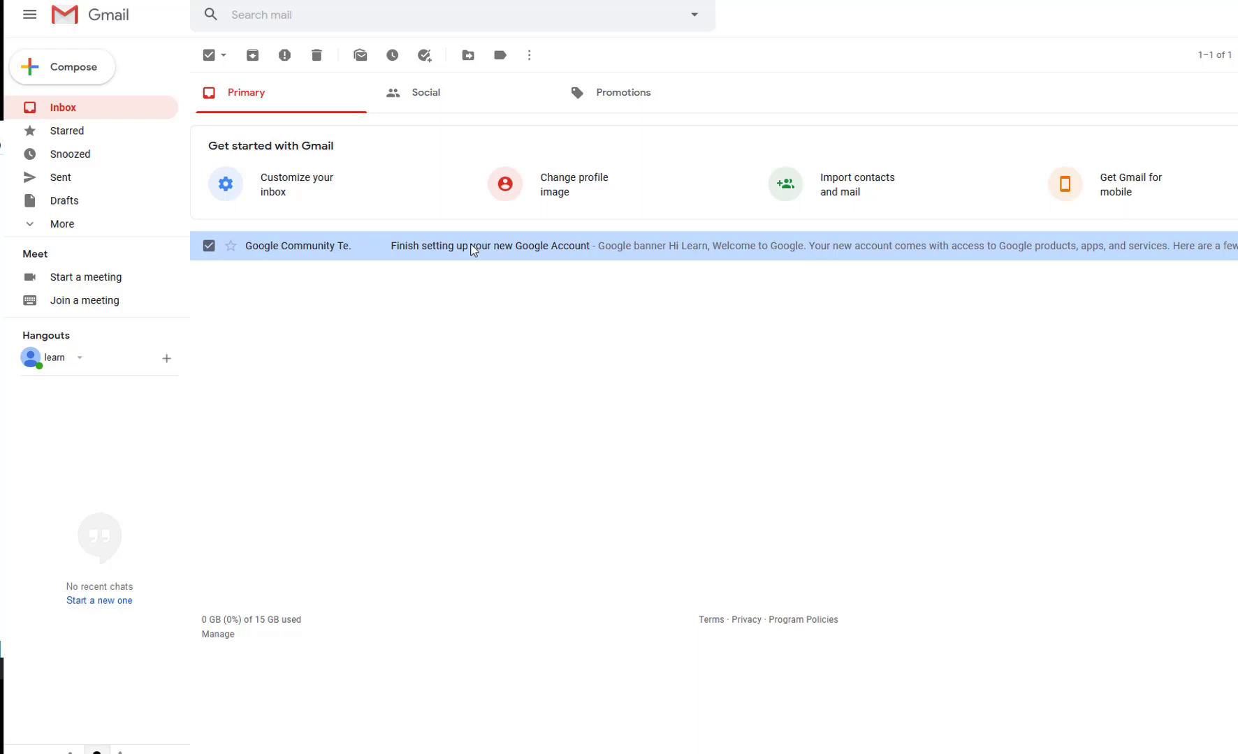
Step: Check the inbox's Social category, which turns out to be empty
click(431, 102)
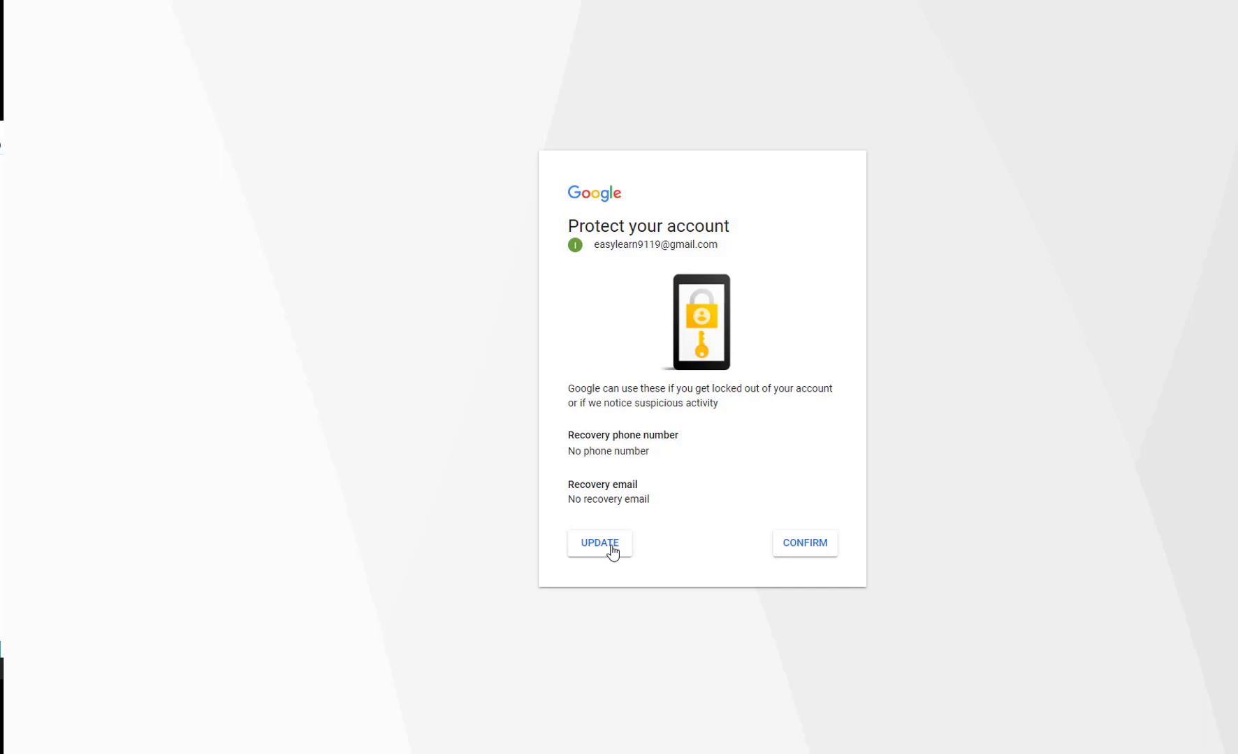
click(795, 557)
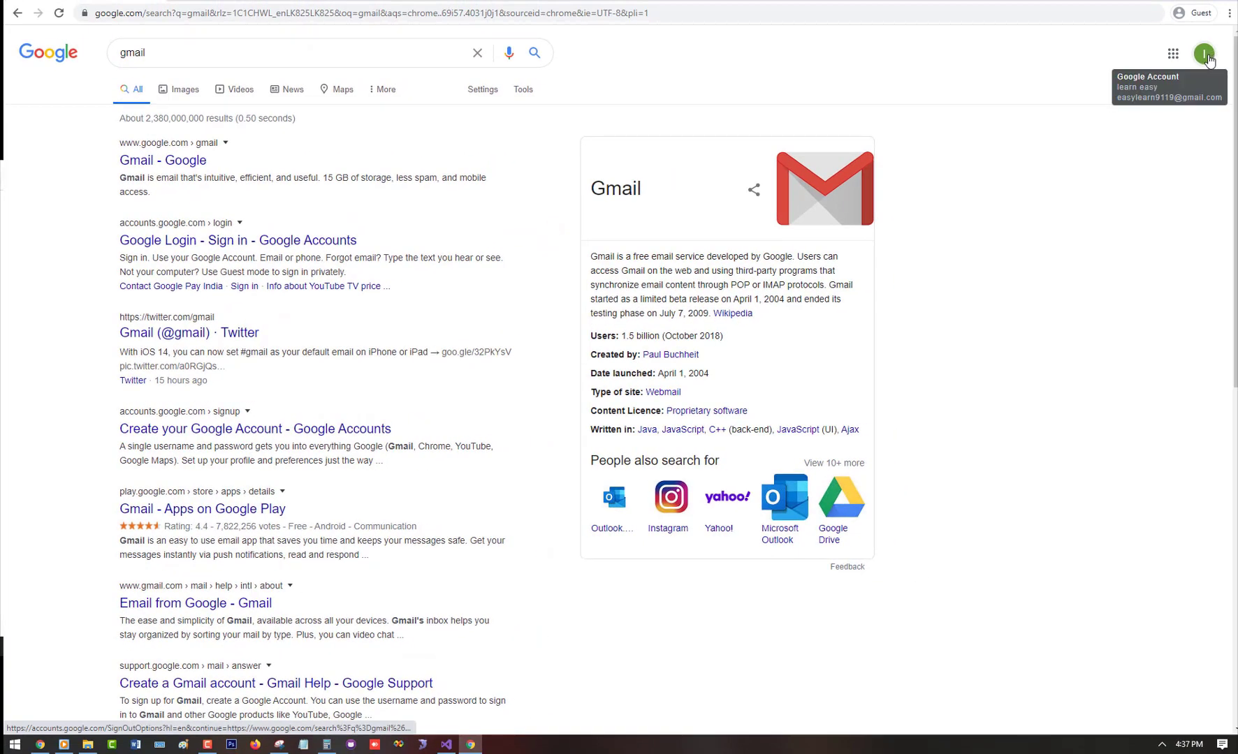
click(1204, 54)
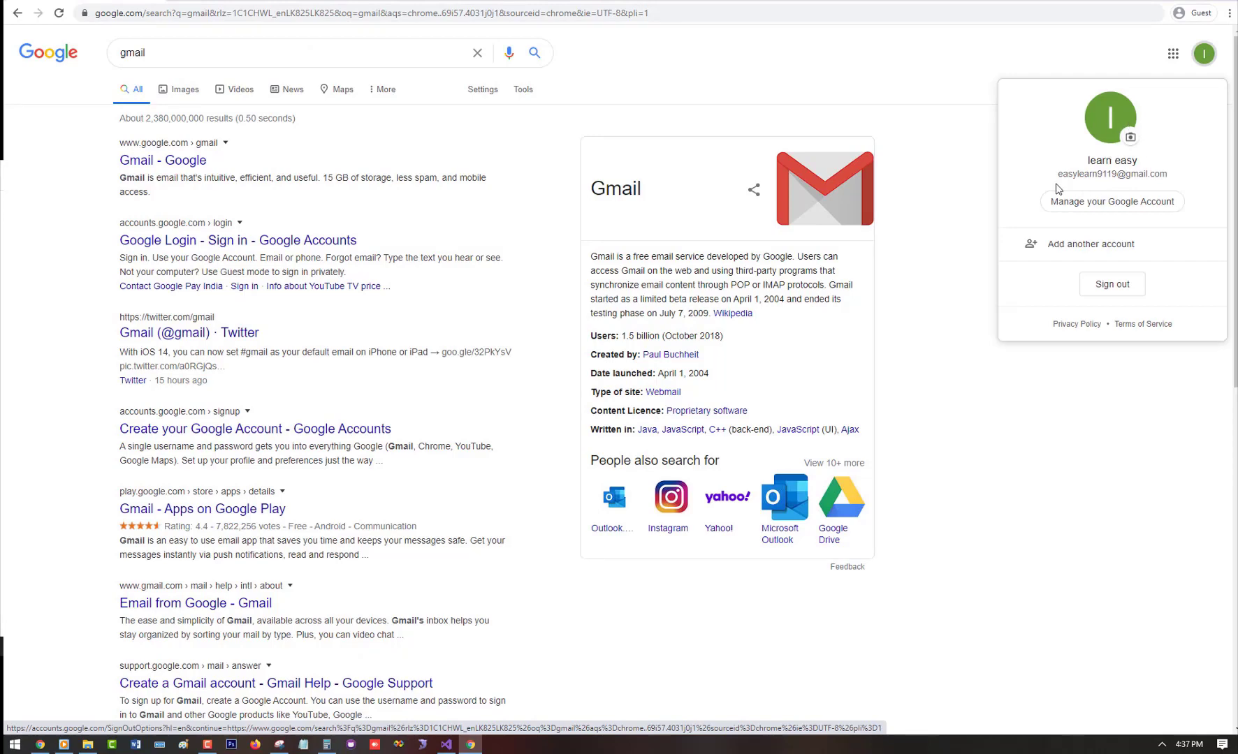
click(984, 190)
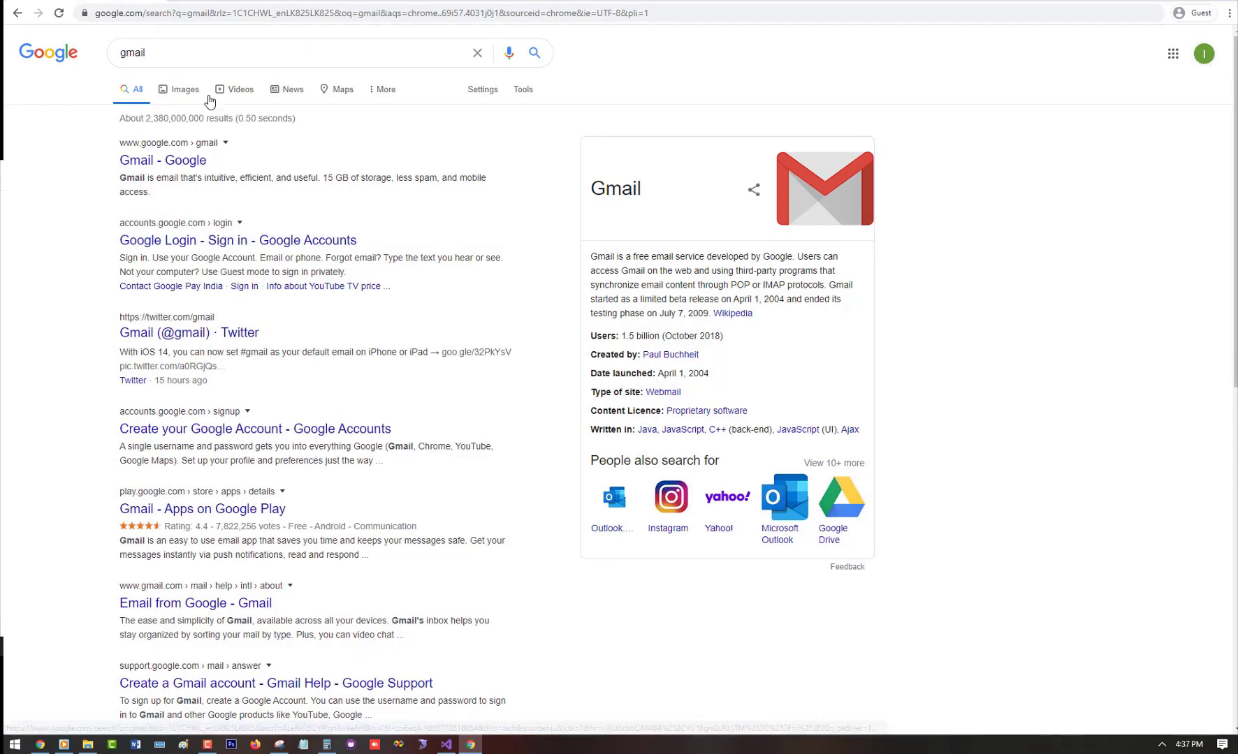
click(171, 52)
Step: Replace the query with 'youtube' and open the YouTube website from the results
key(ctrl+a)
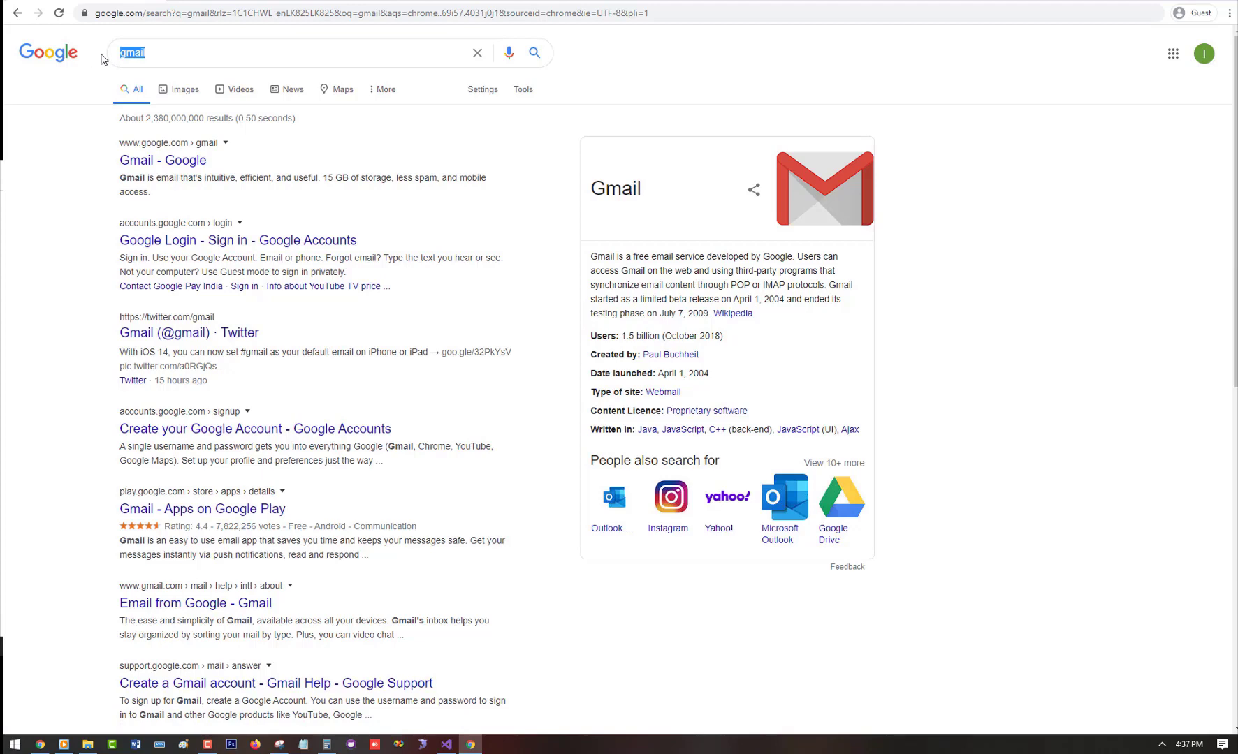
text(yout)
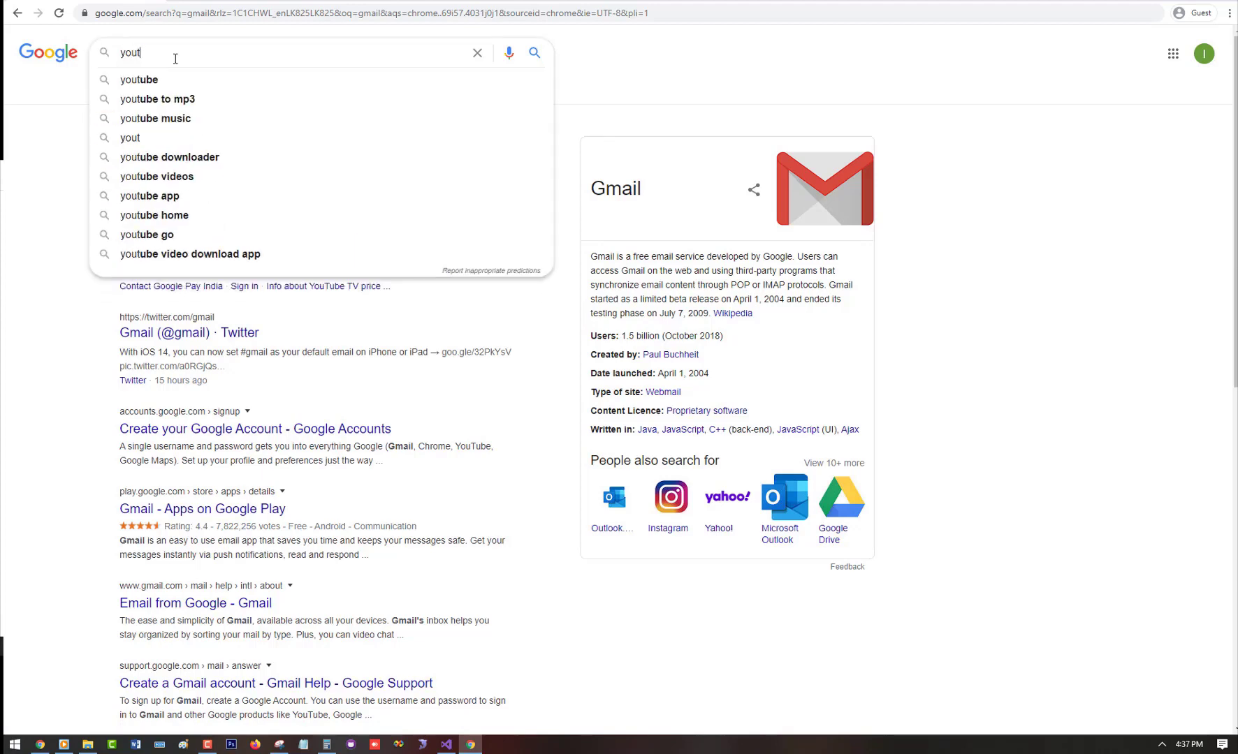
click(149, 80)
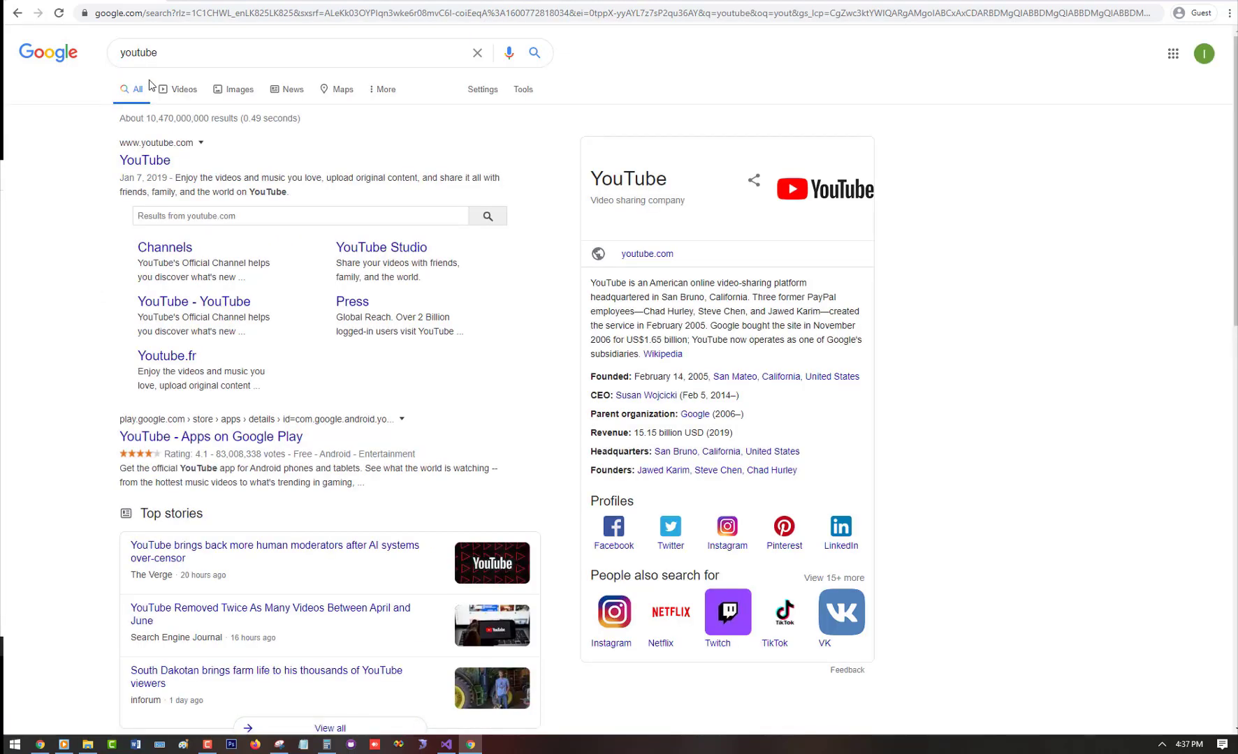
click(158, 166)
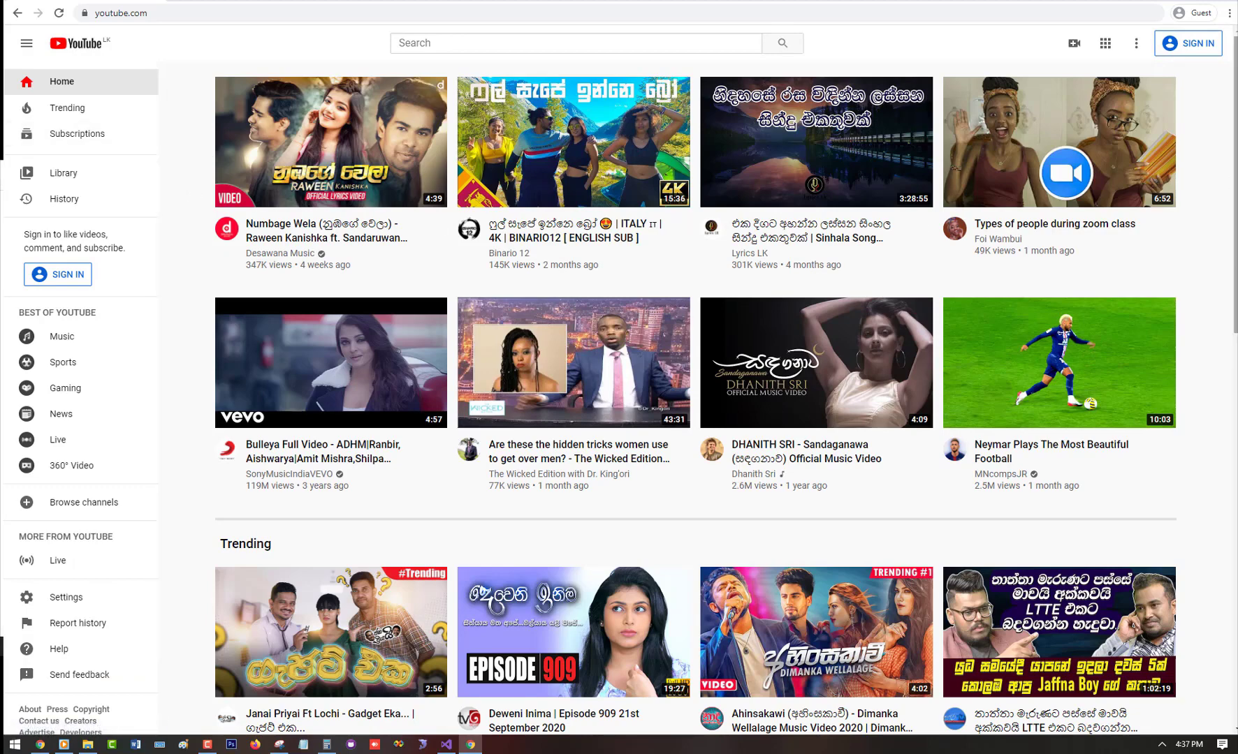
Step: Sign in to YouTube with the new account, dismiss the play-next tip, and show the account menu
mouse_move(1154, 204)
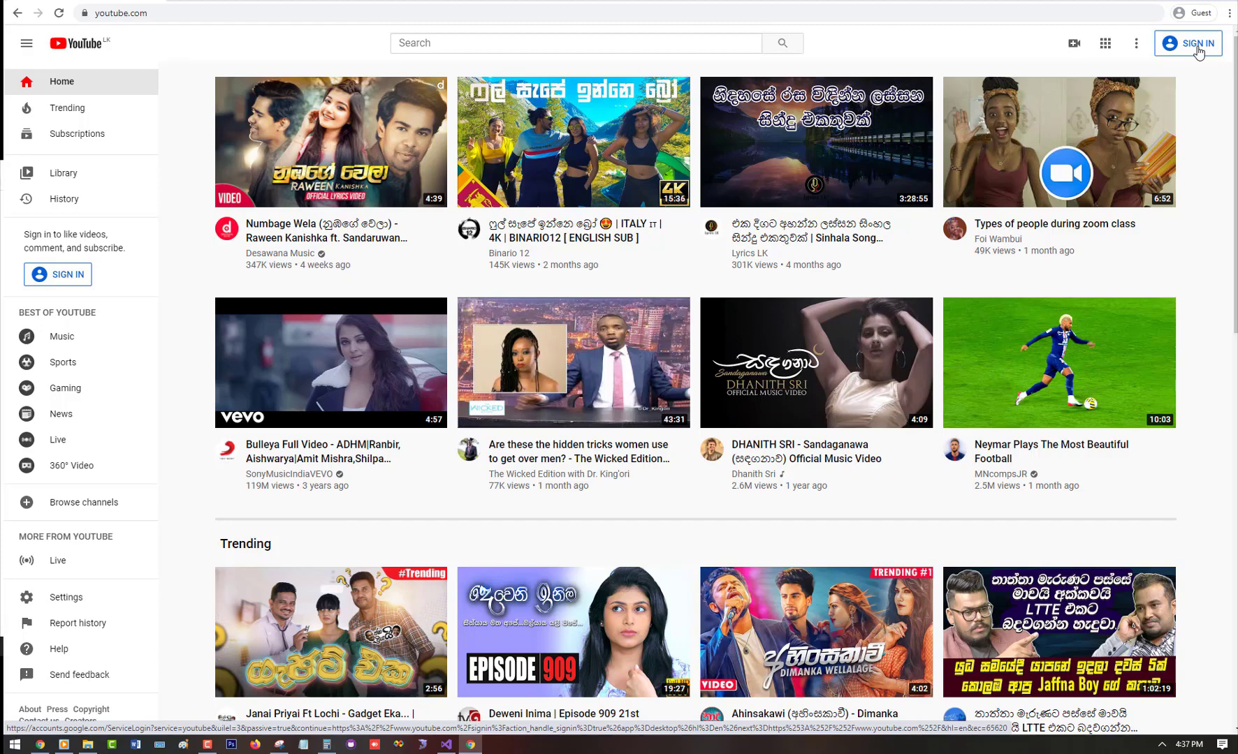
click(1198, 44)
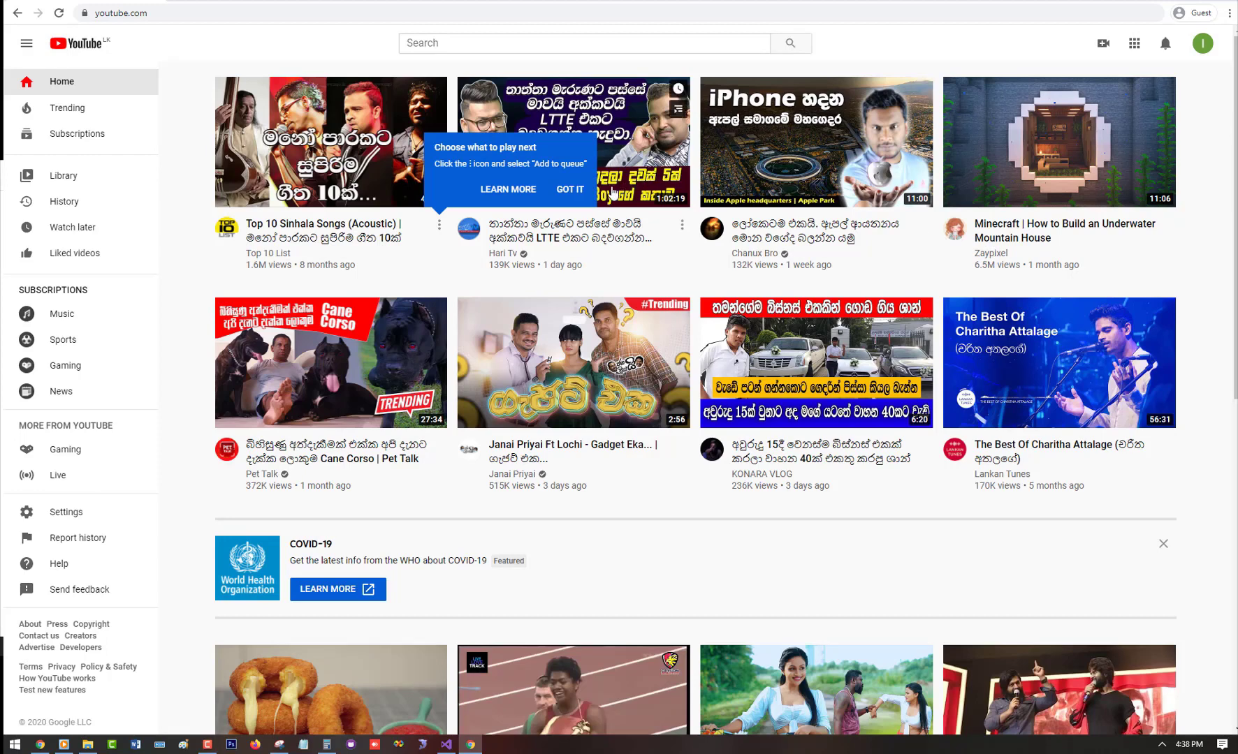
click(571, 189)
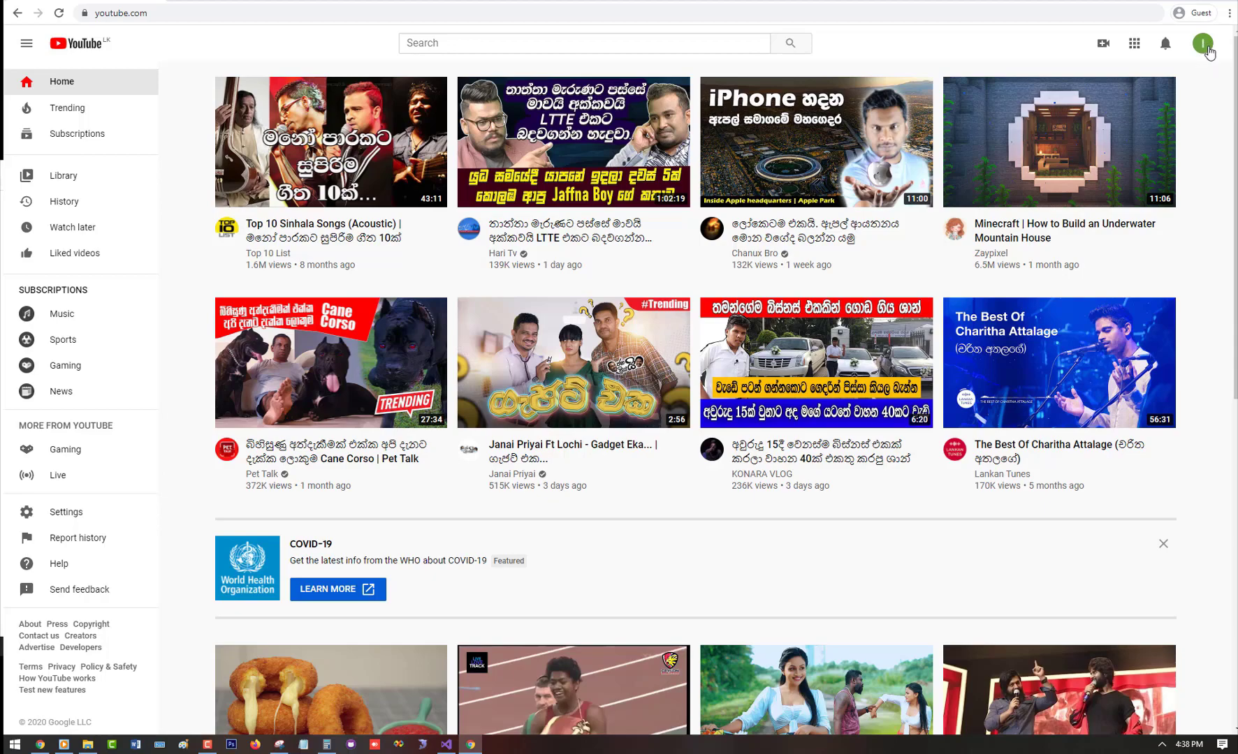
click(1202, 46)
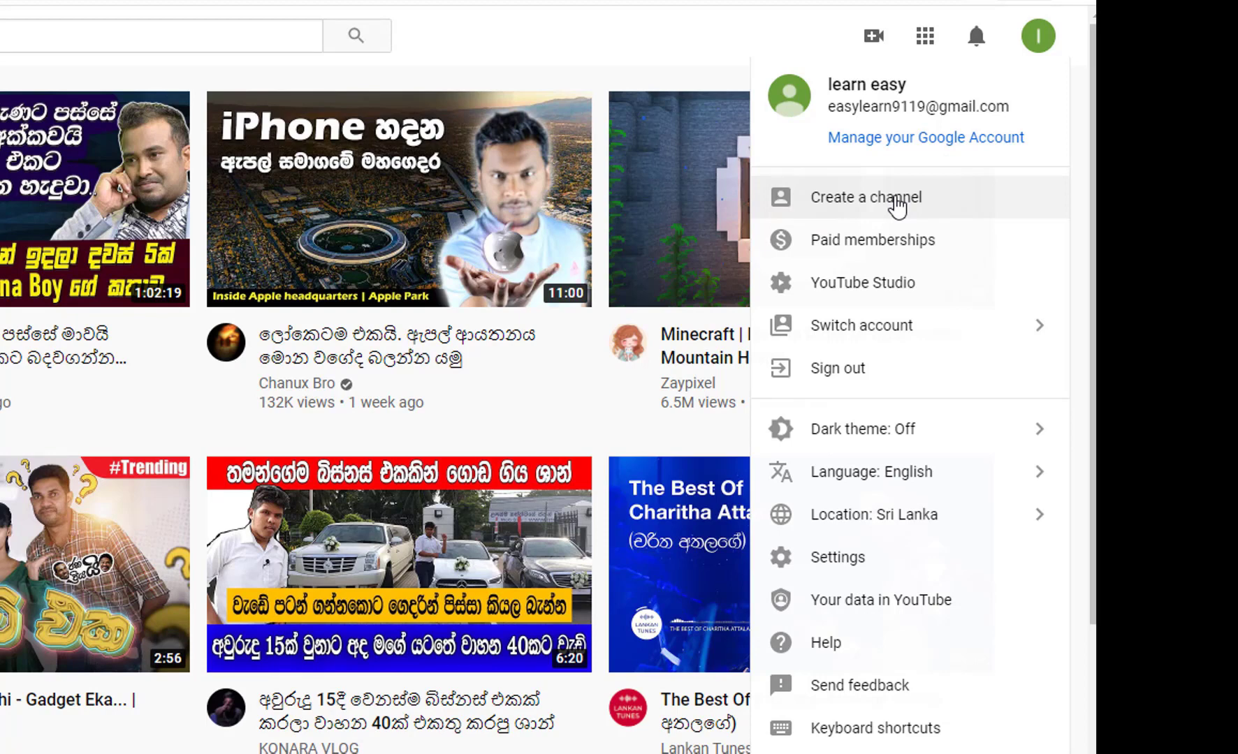
Step: Start creating a channel from the account menu and get past the intro dialog
click(896, 204)
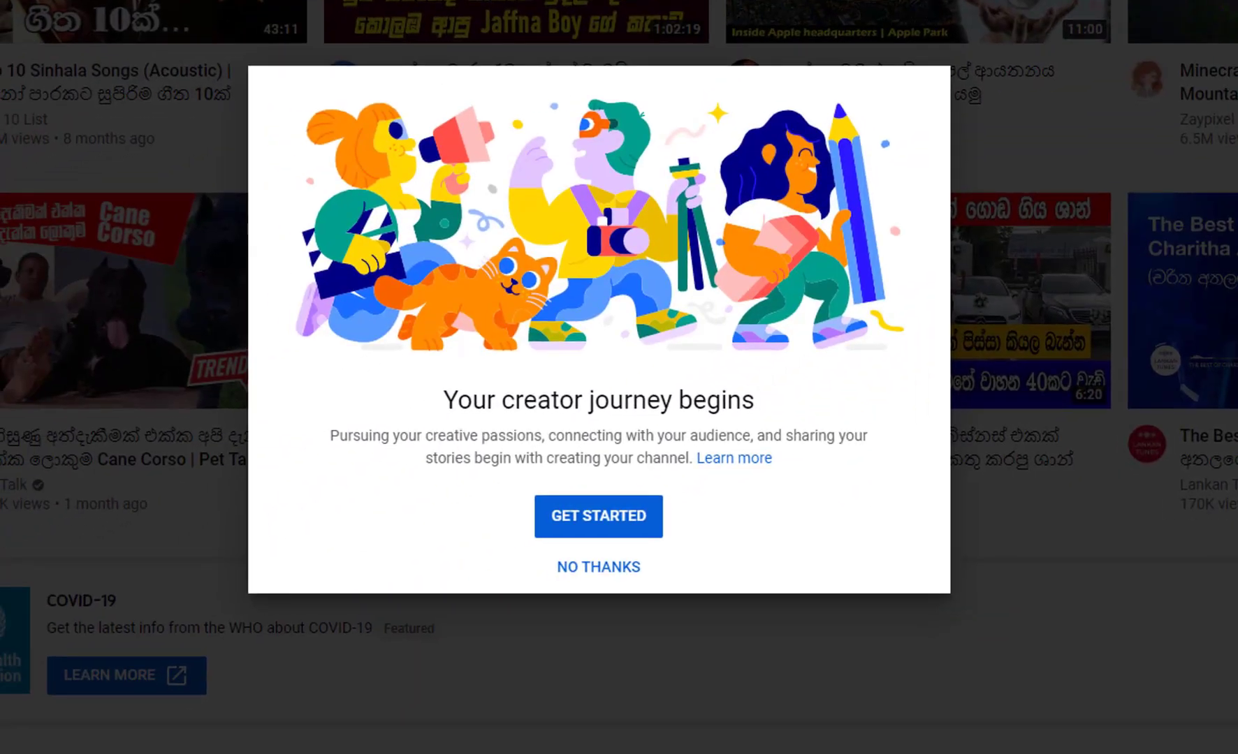
click(584, 526)
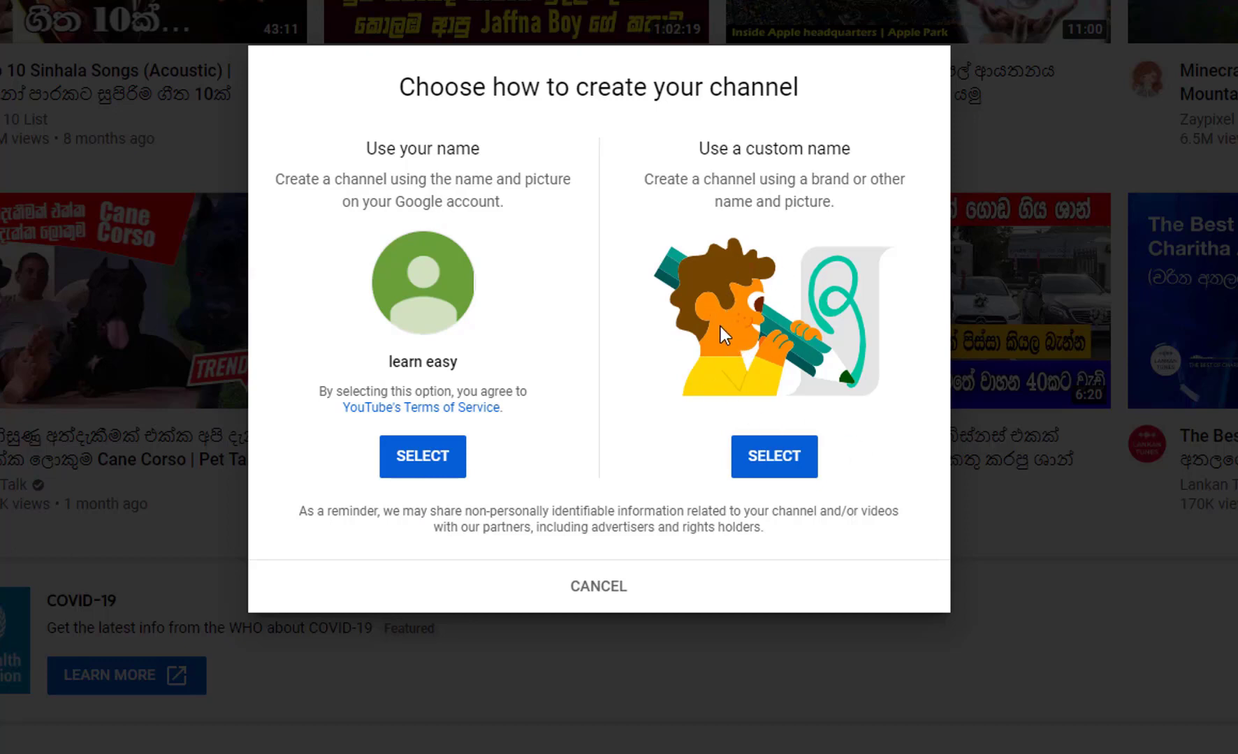
Step: Create the channel with the custom name 'Learn New', ticking the new-account acknowledgement
click(787, 474)
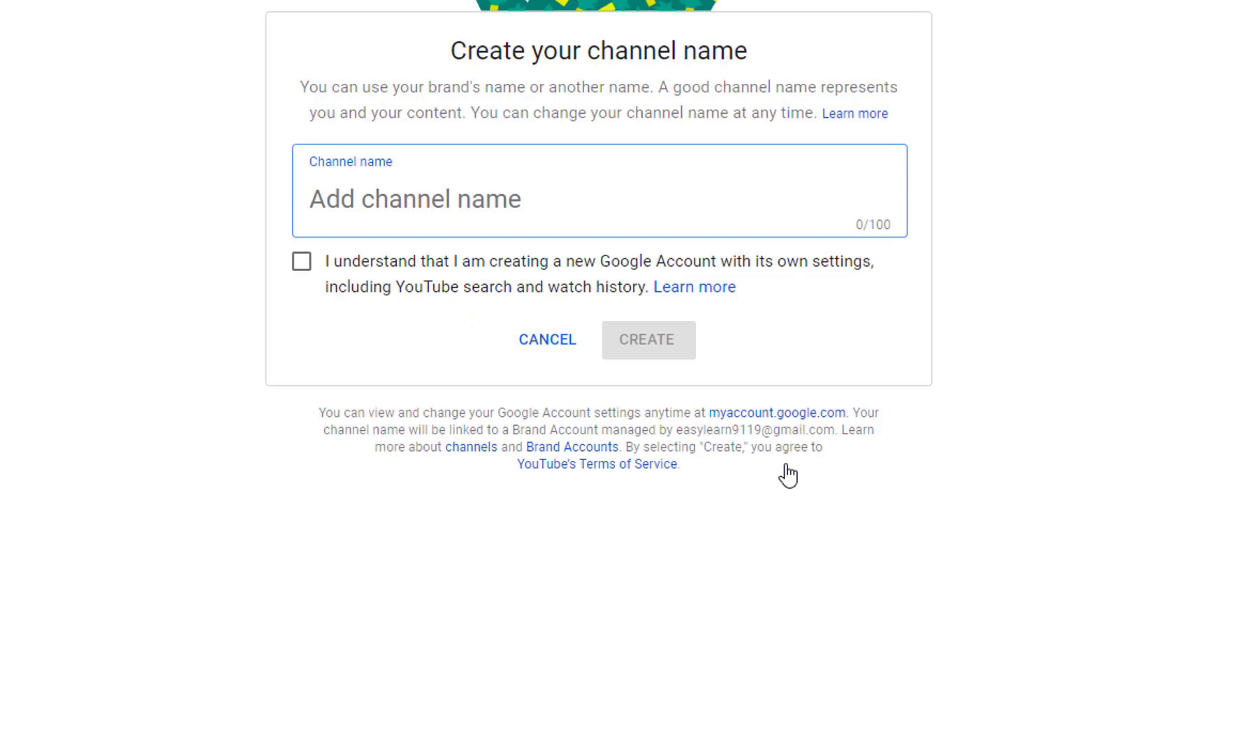
text(Learn)
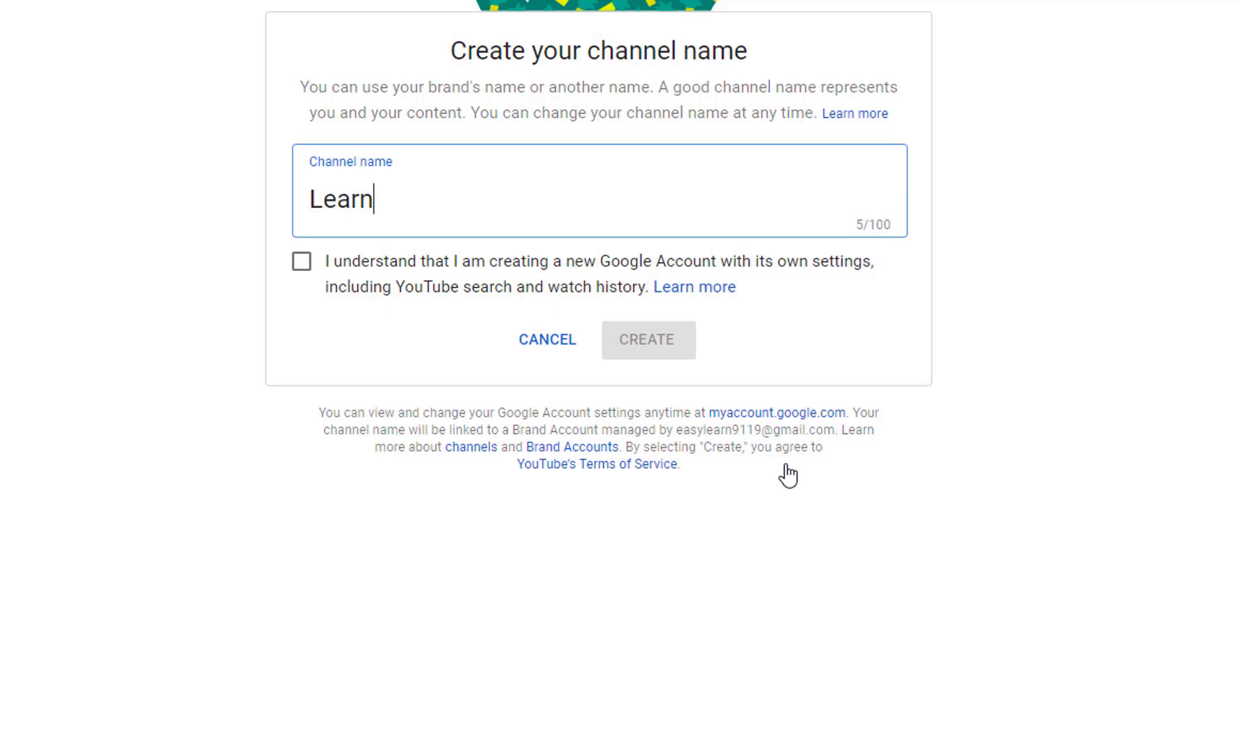
text( New)
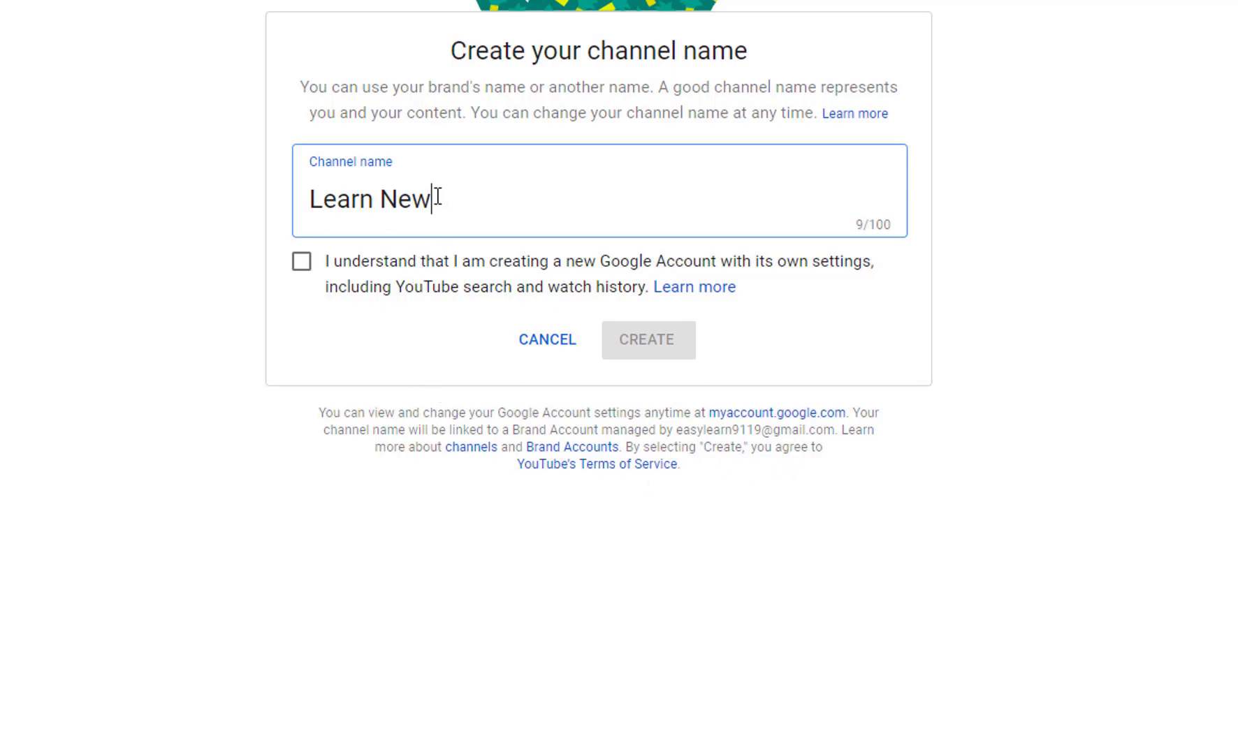
drag(433, 198, 302, 189)
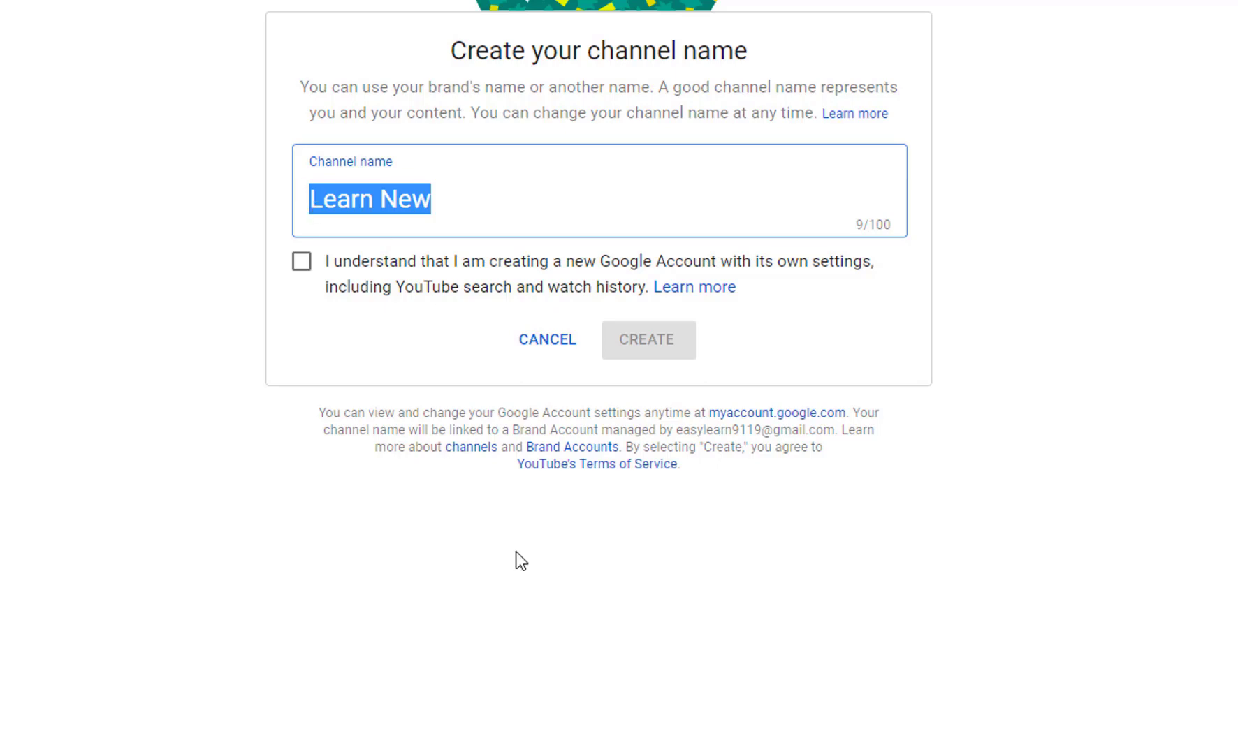
click(305, 271)
click(303, 264)
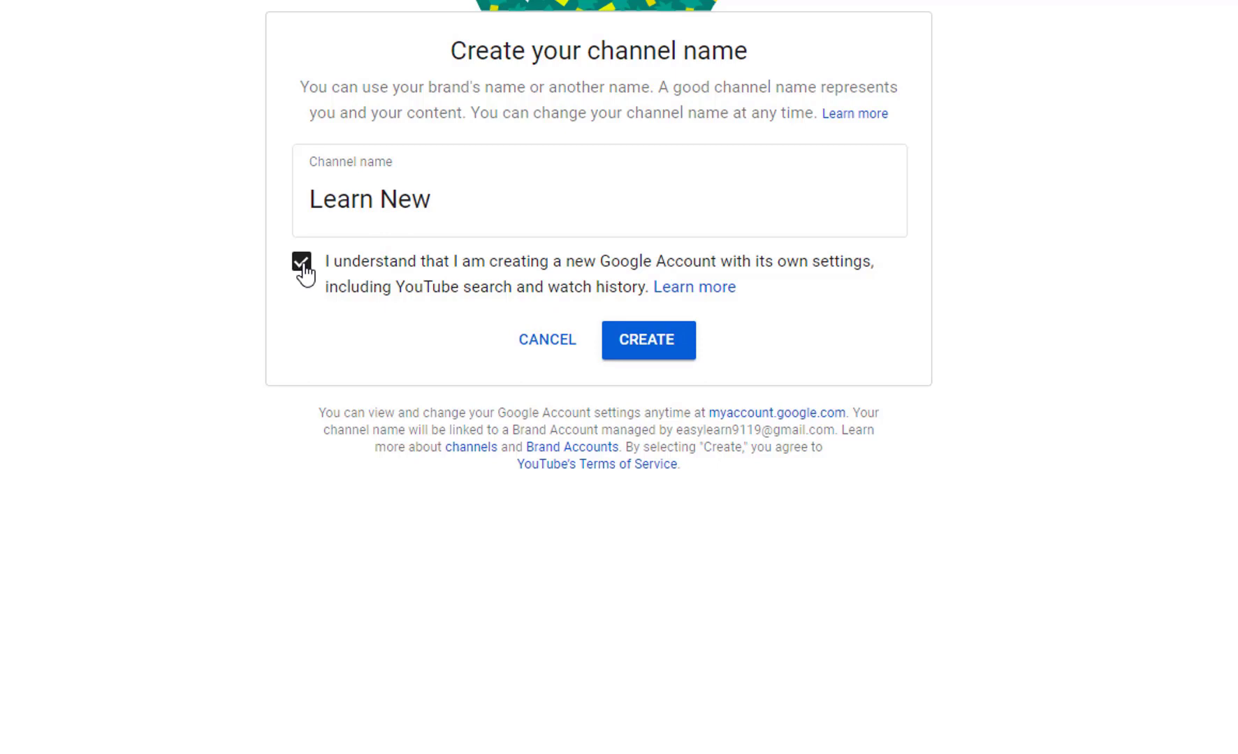
click(664, 354)
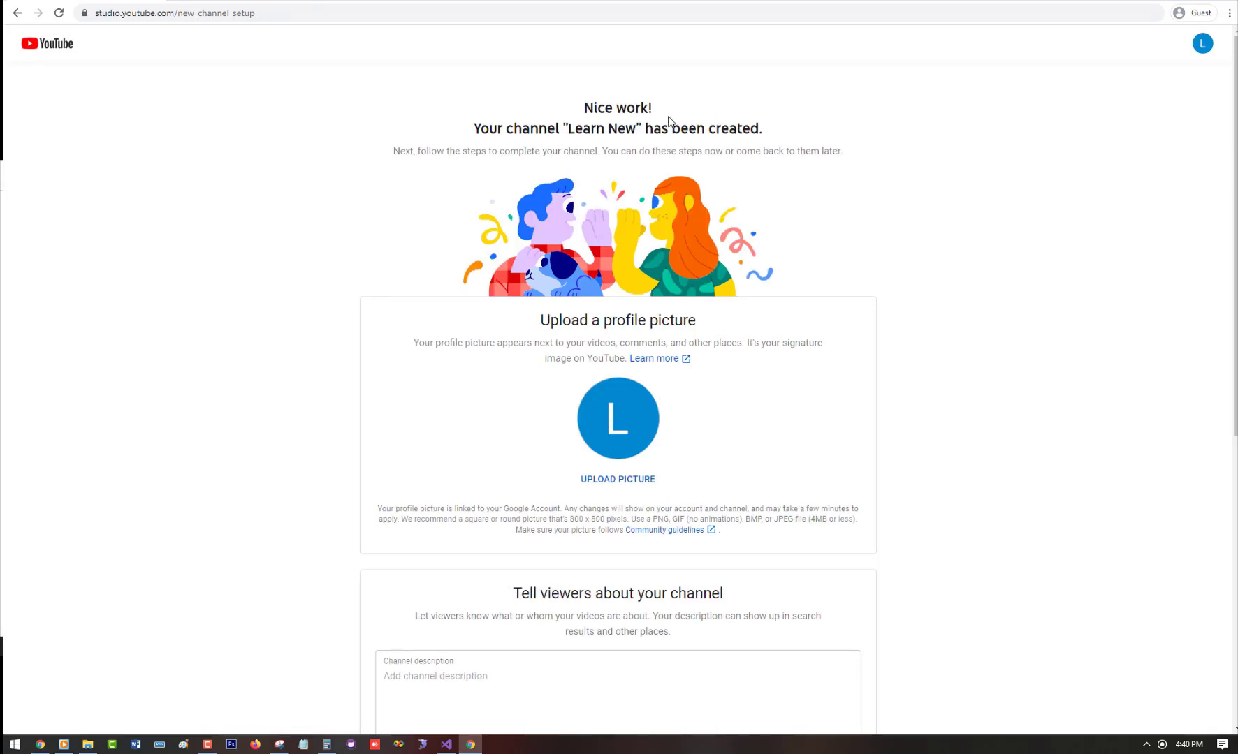
Step: Review the Learn New setup page's description and link fields, leaving them empty, and defer setup
drag(620, 127, 638, 127)
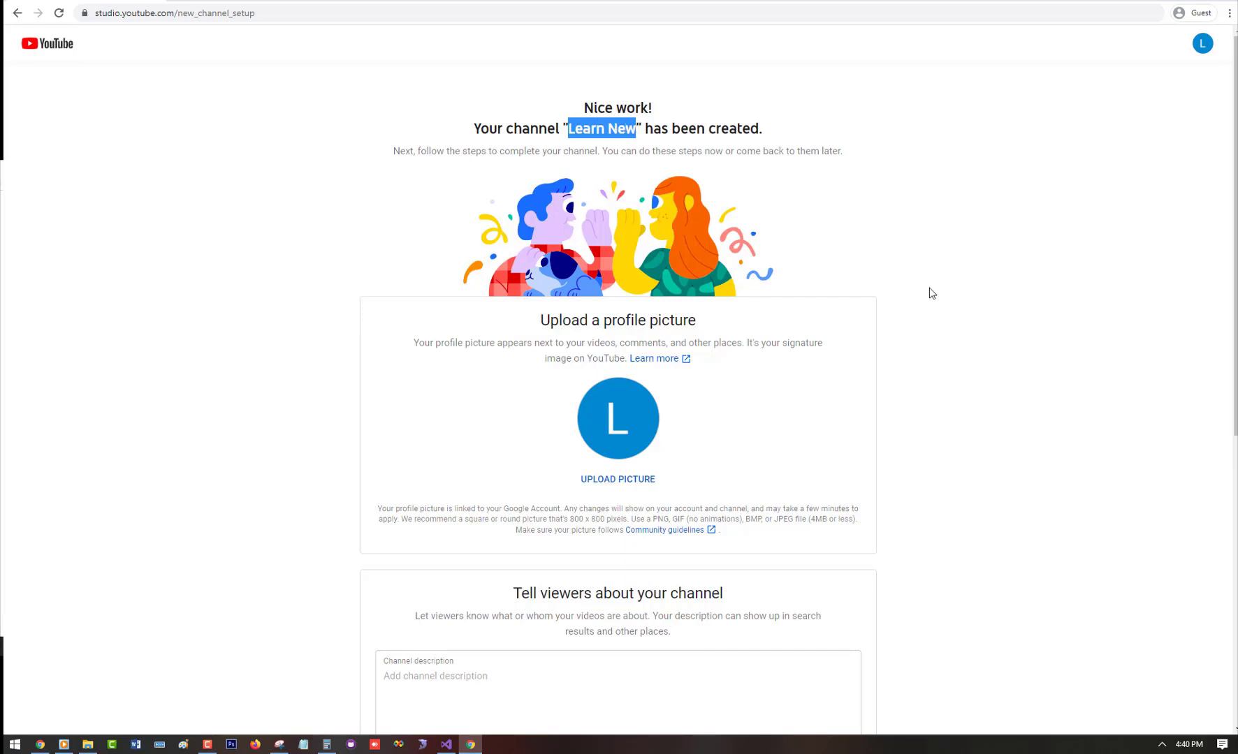
scroll(929, 293, down, 2)
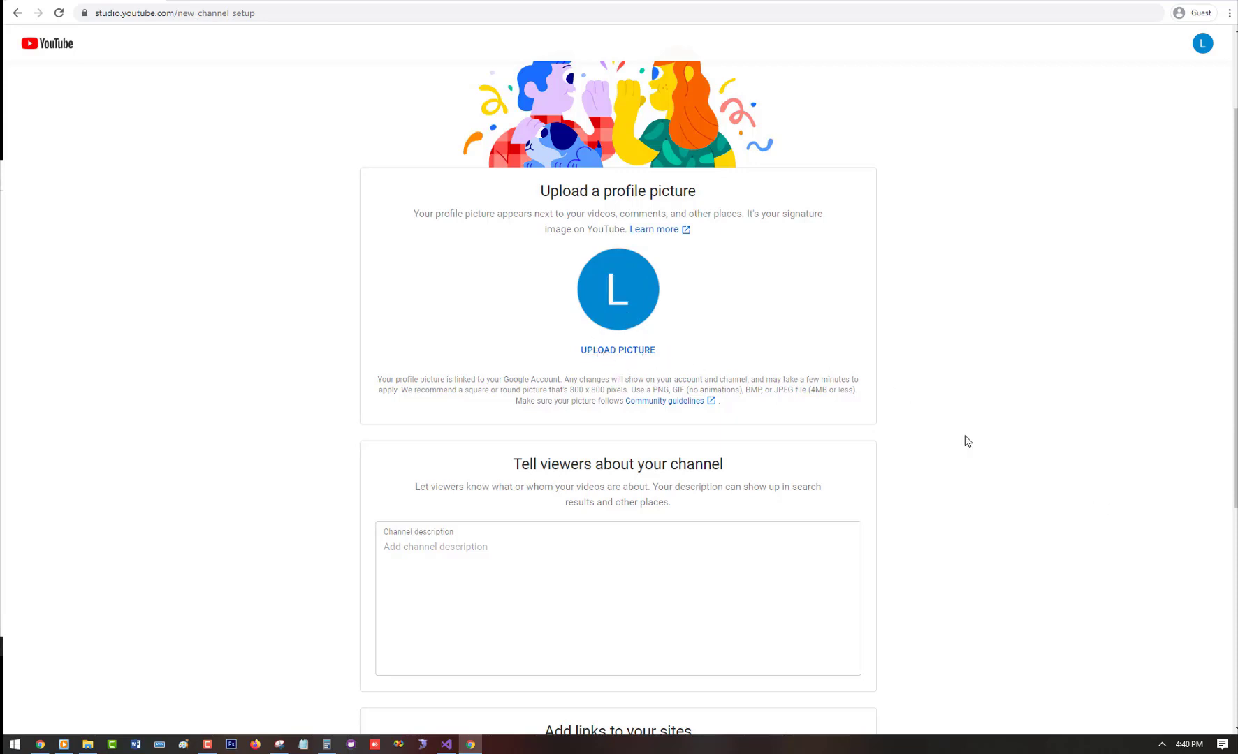
scroll(968, 442, down, 2)
scroll(967, 441, down, 1)
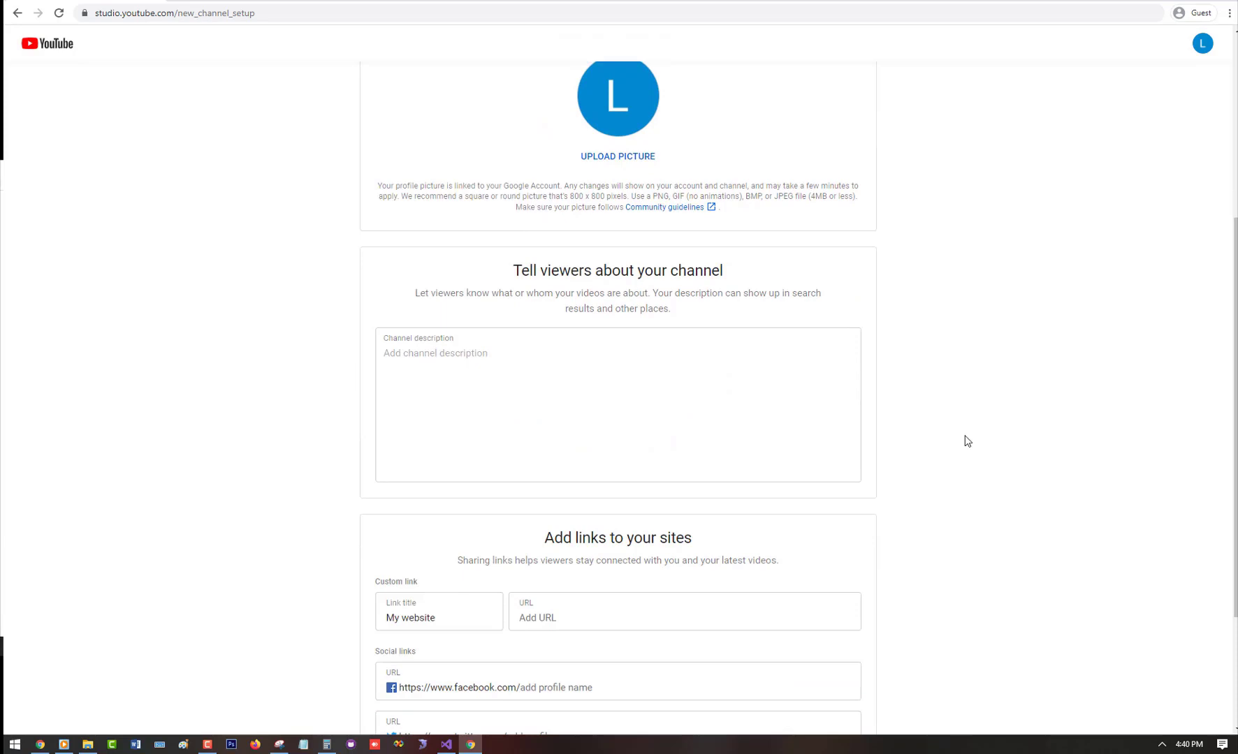
click(427, 355)
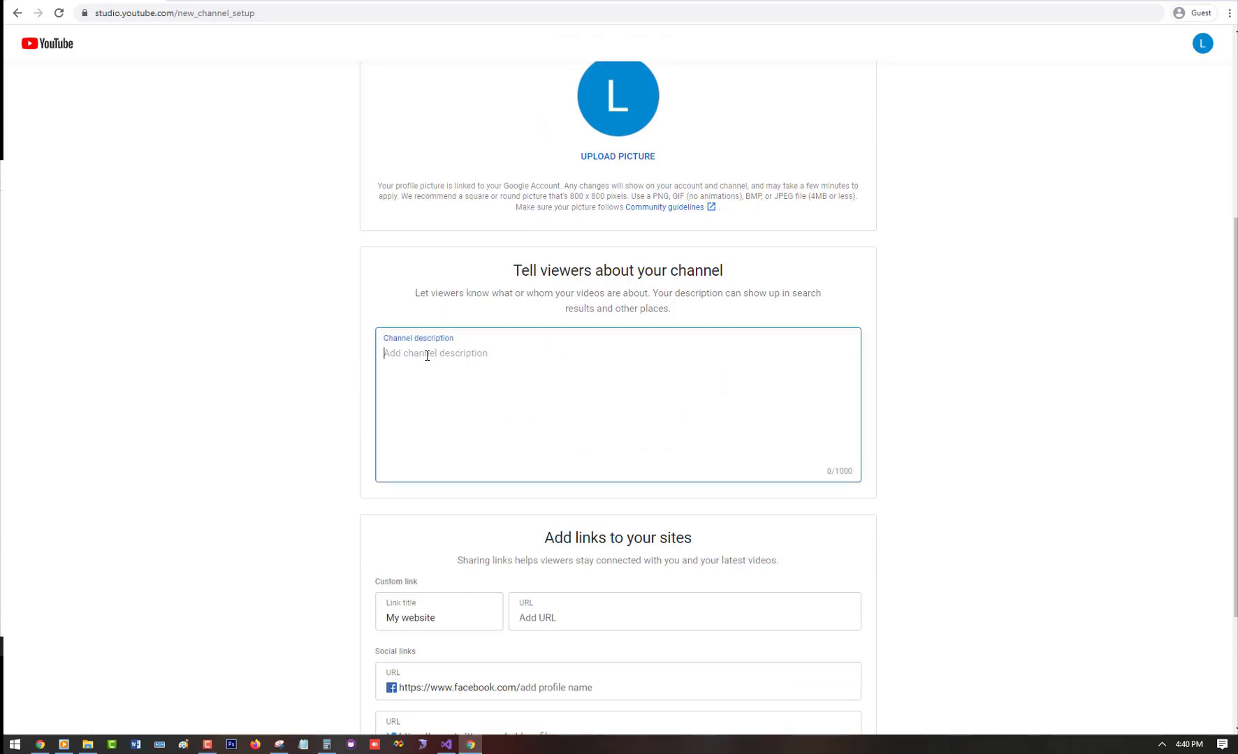
scroll(1031, 449, down, 4)
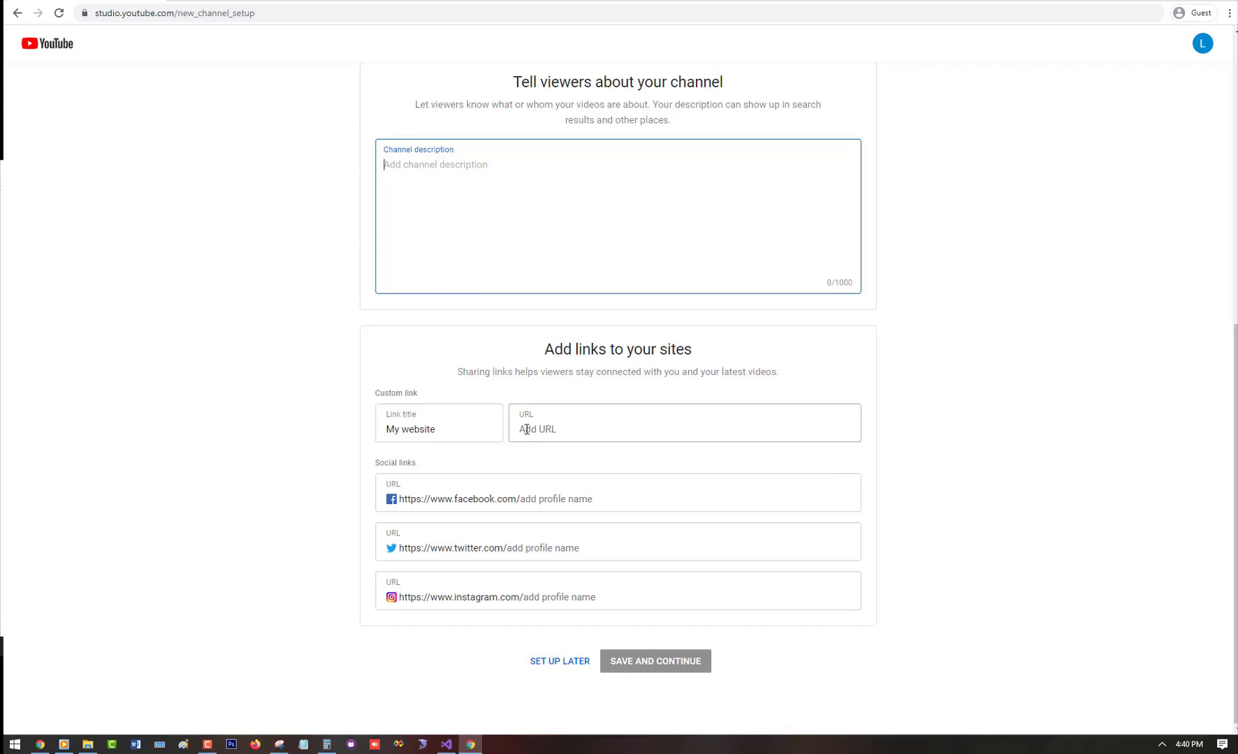
click(527, 429)
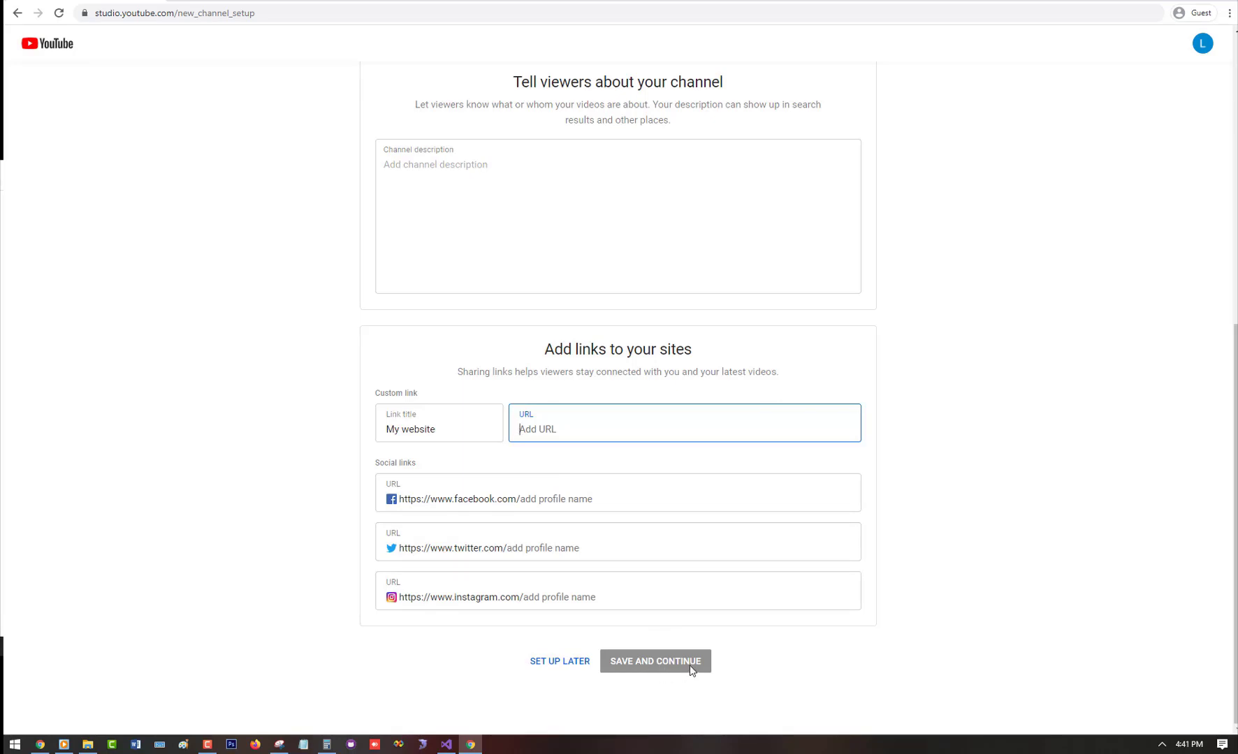
click(574, 667)
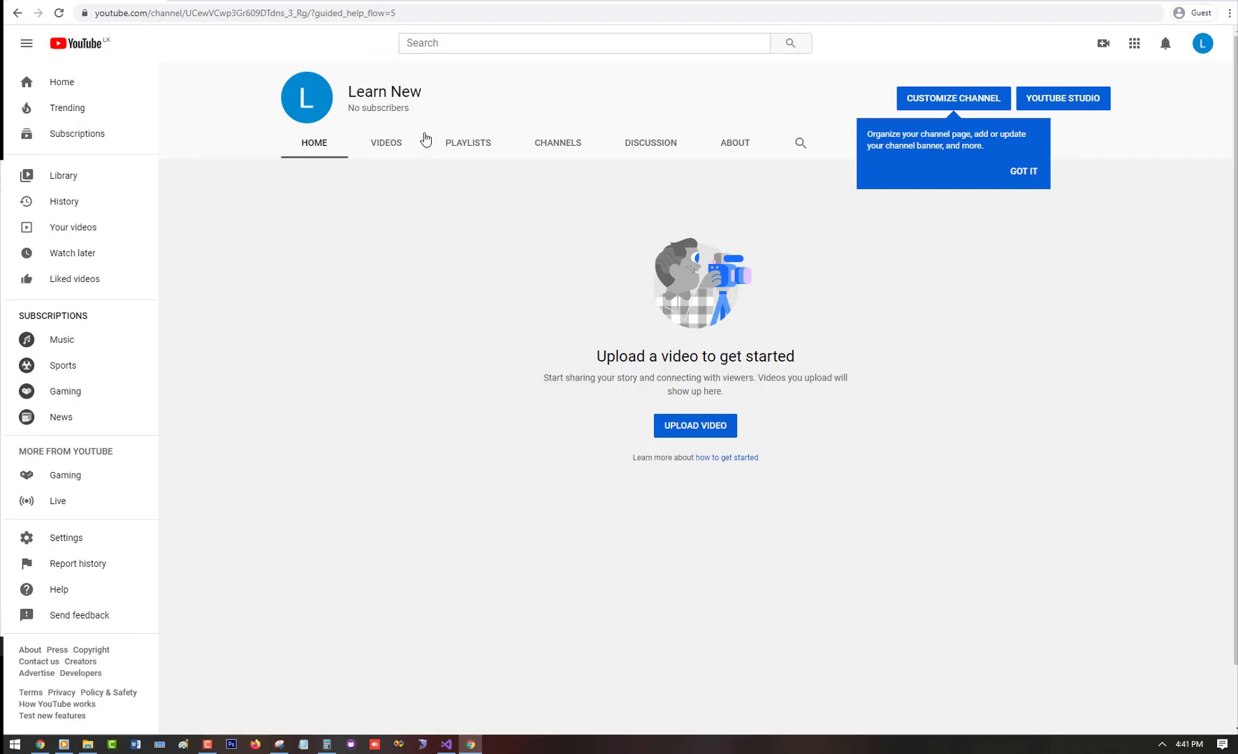
Step: Dismiss the customization tip on the Learn New channel page
drag(351, 91, 433, 93)
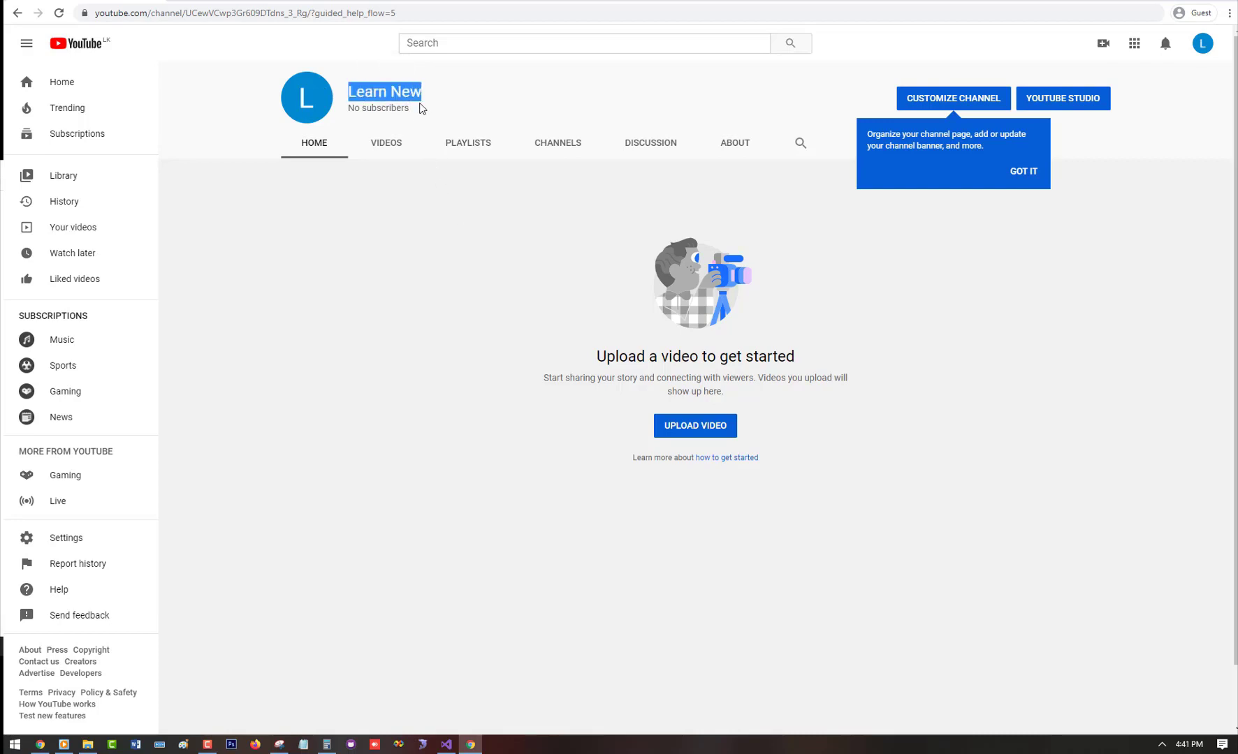
drag(348, 108, 402, 114)
click(413, 116)
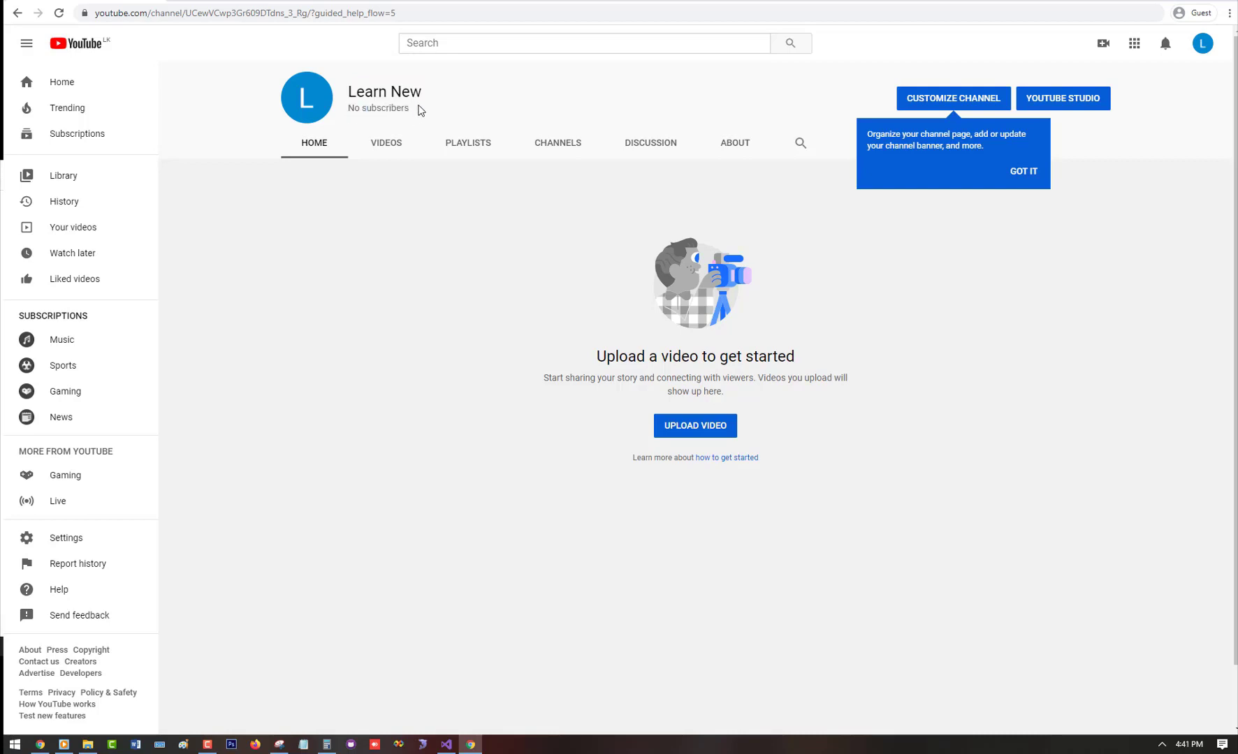
Step: Browse the Videos, Playlists, Channels, Discussion and About tabs, ending on the Sep 22, 2020 About info
click(381, 151)
click(461, 150)
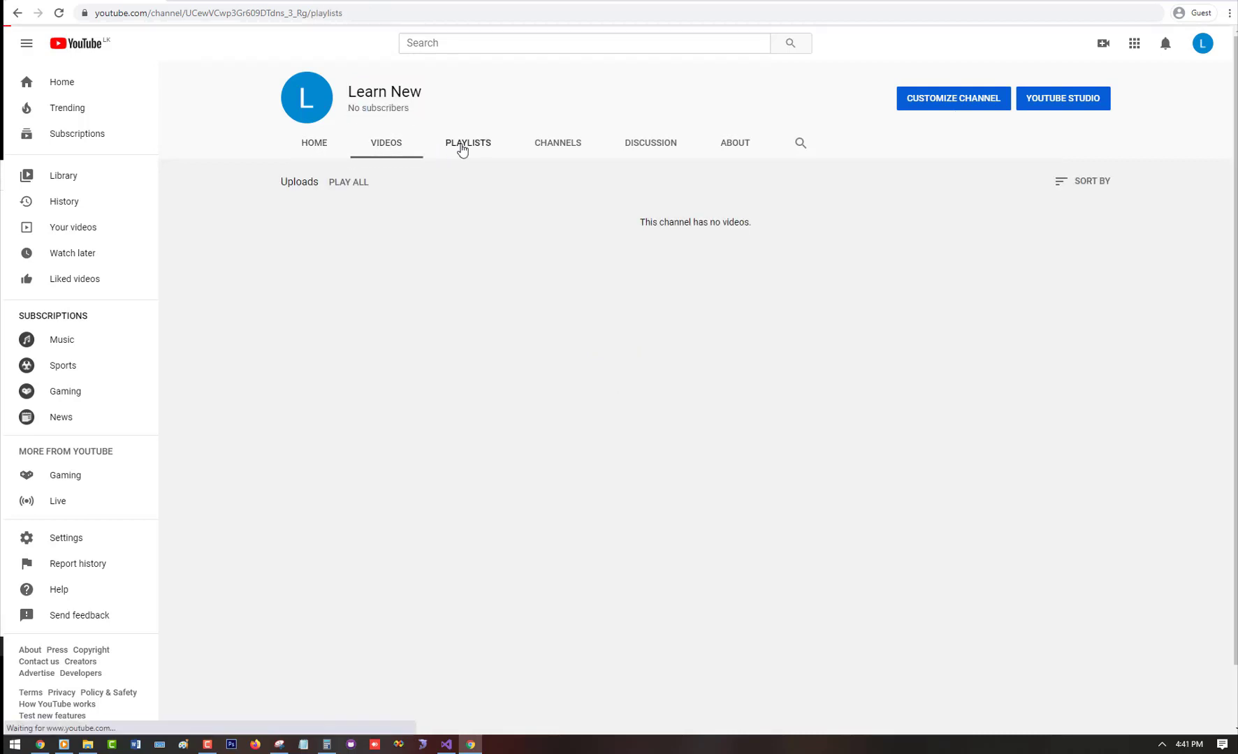
click(552, 151)
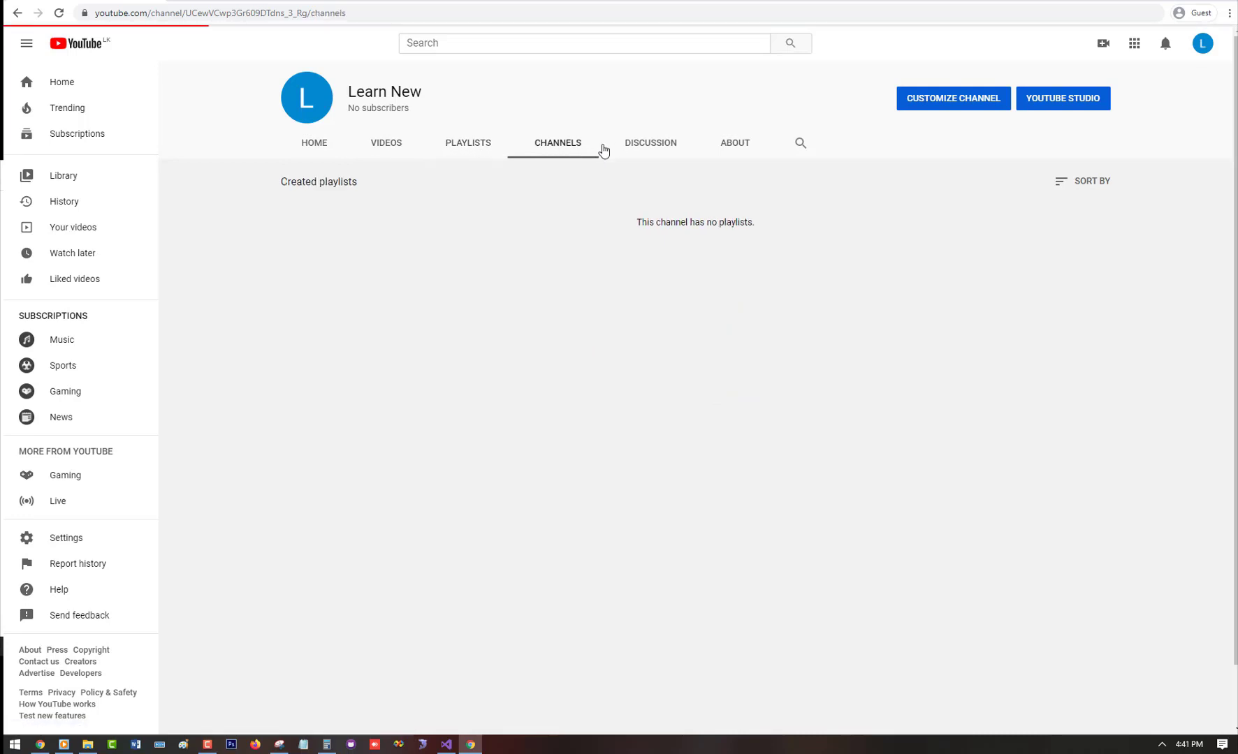
click(667, 150)
click(742, 151)
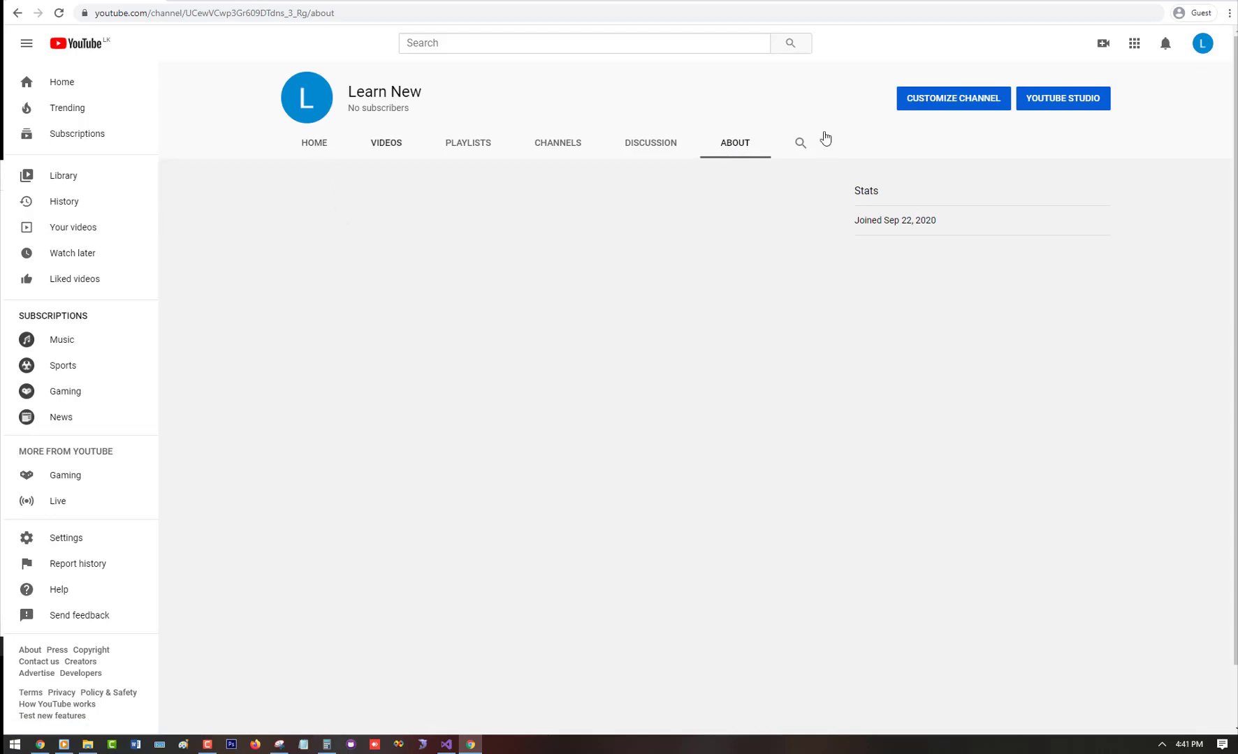
click(944, 104)
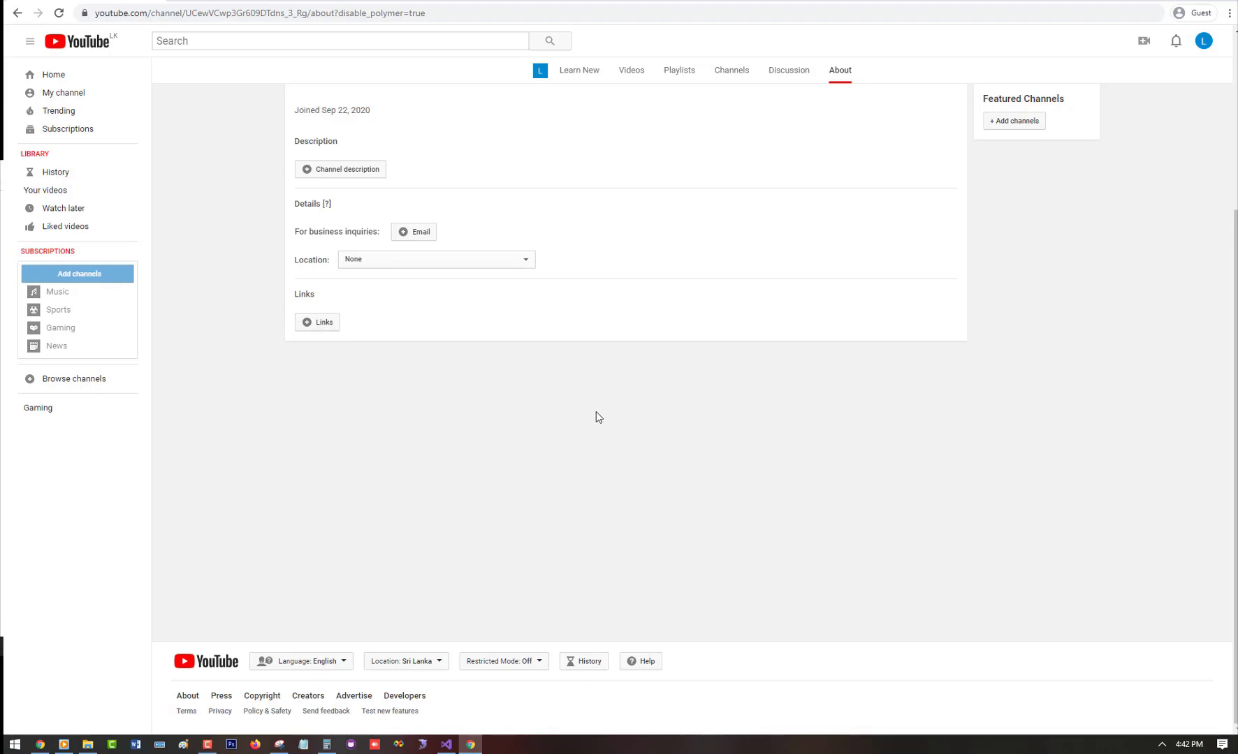
Step: Open the Add channel art window on the About page and close it without adding art
scroll(595, 412, up, 3)
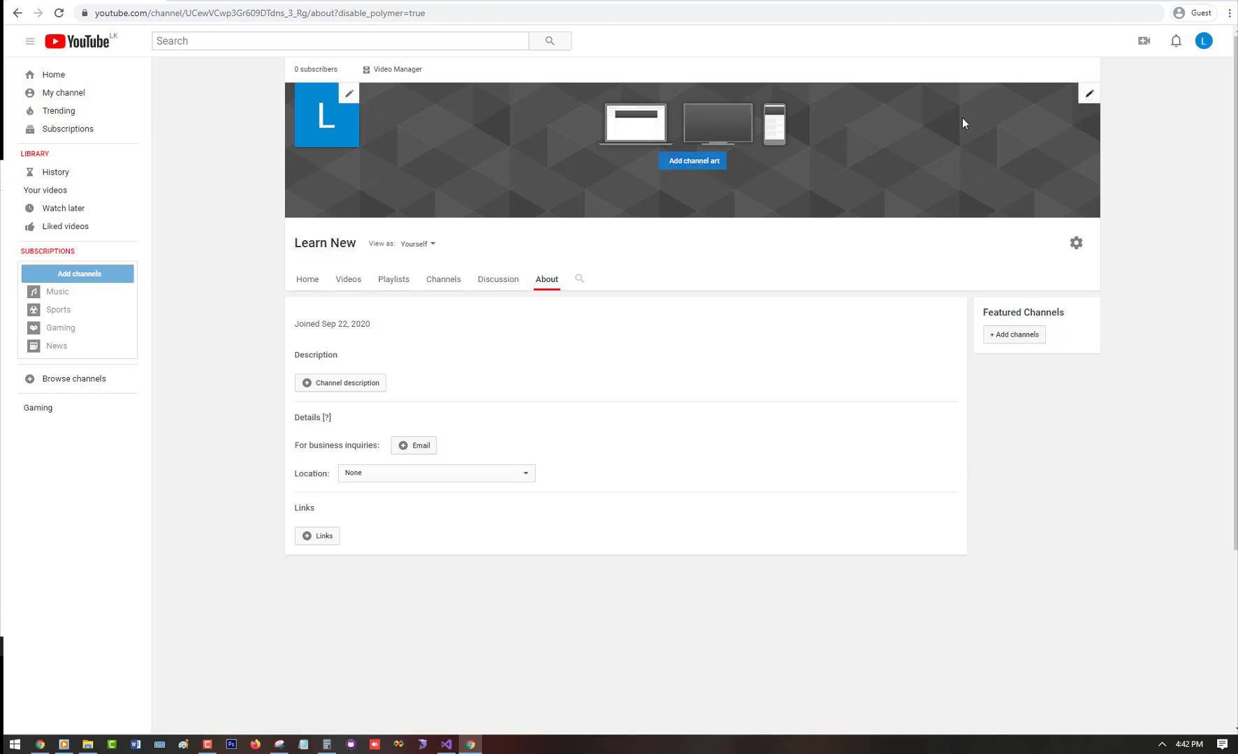
click(716, 165)
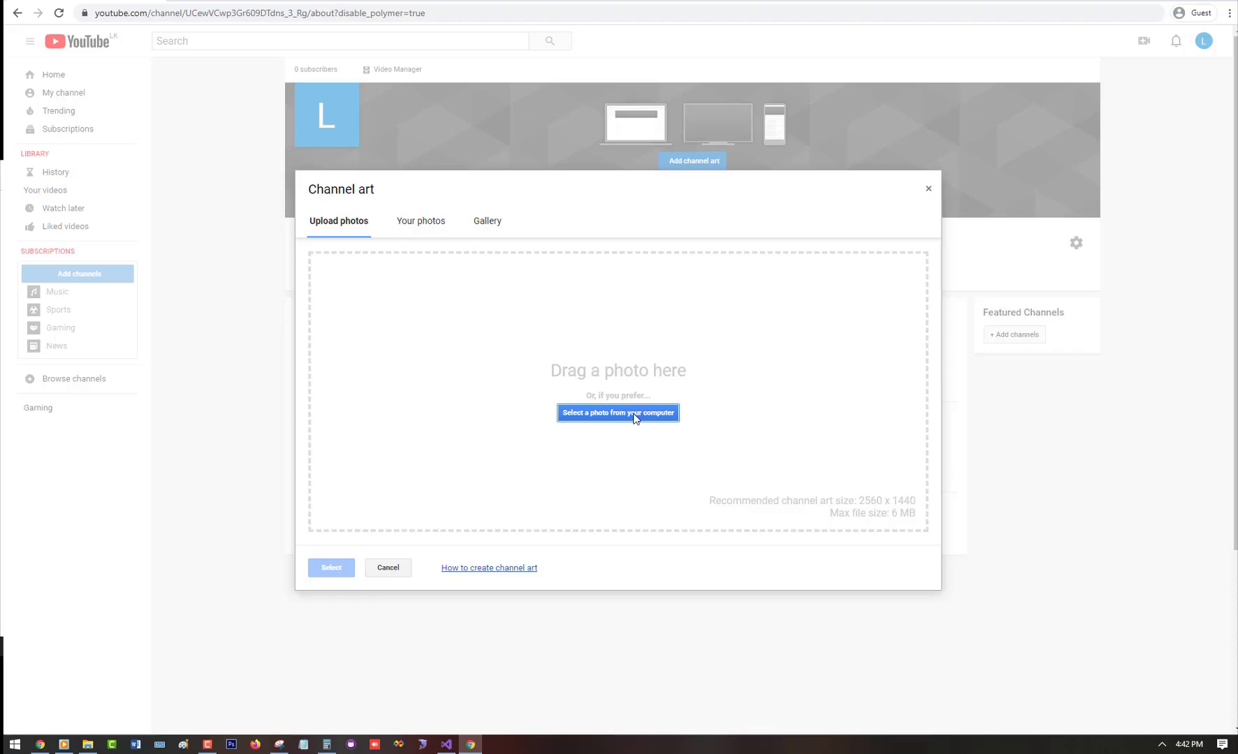
click(929, 191)
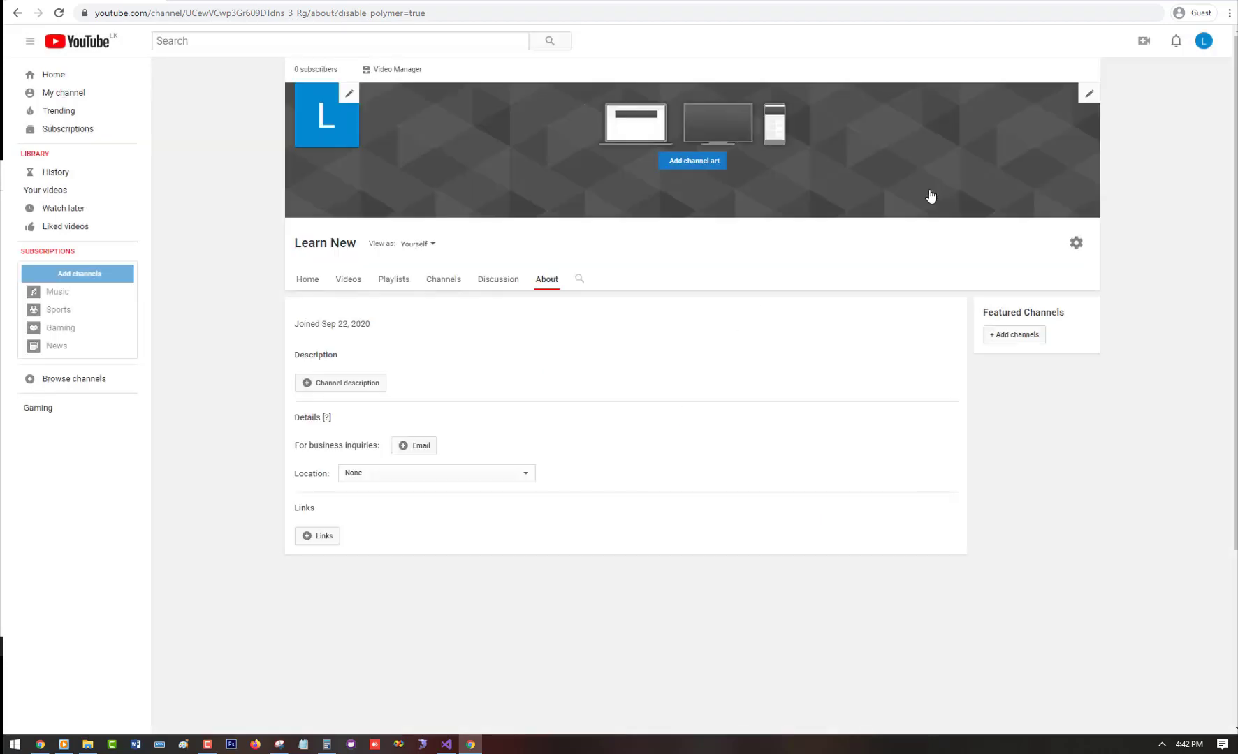
click(1088, 98)
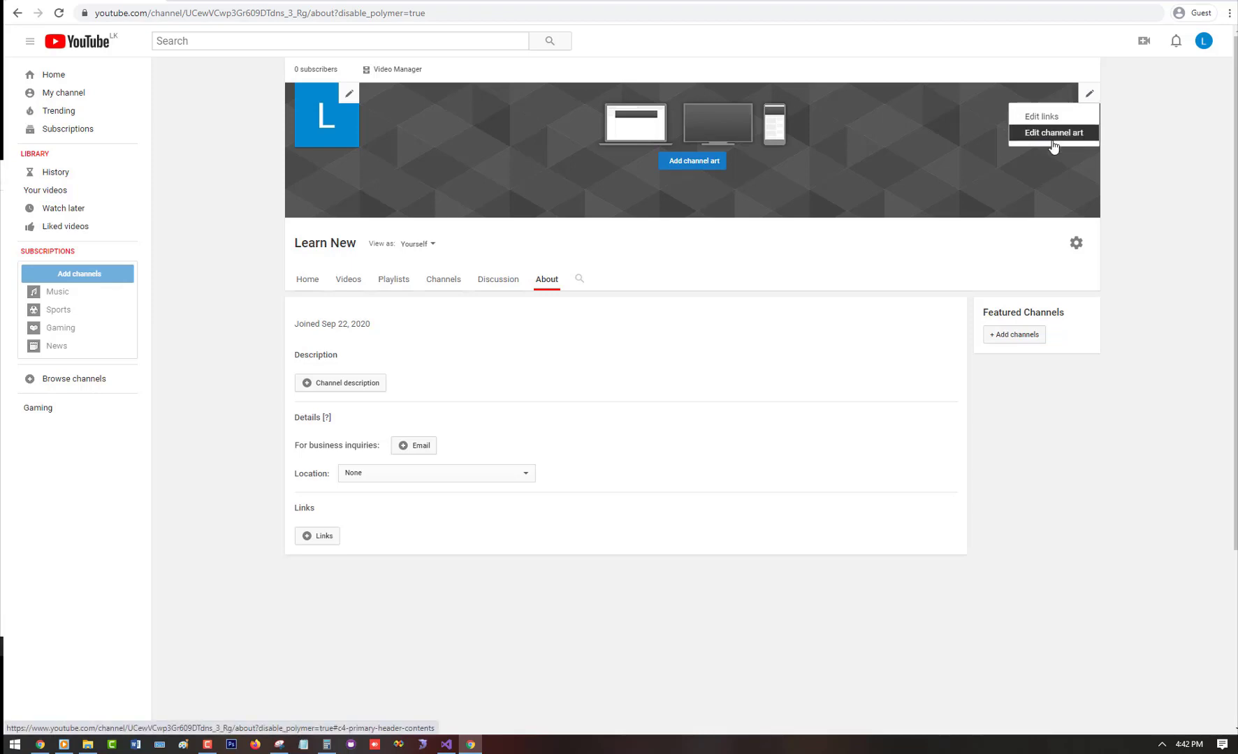
click(350, 96)
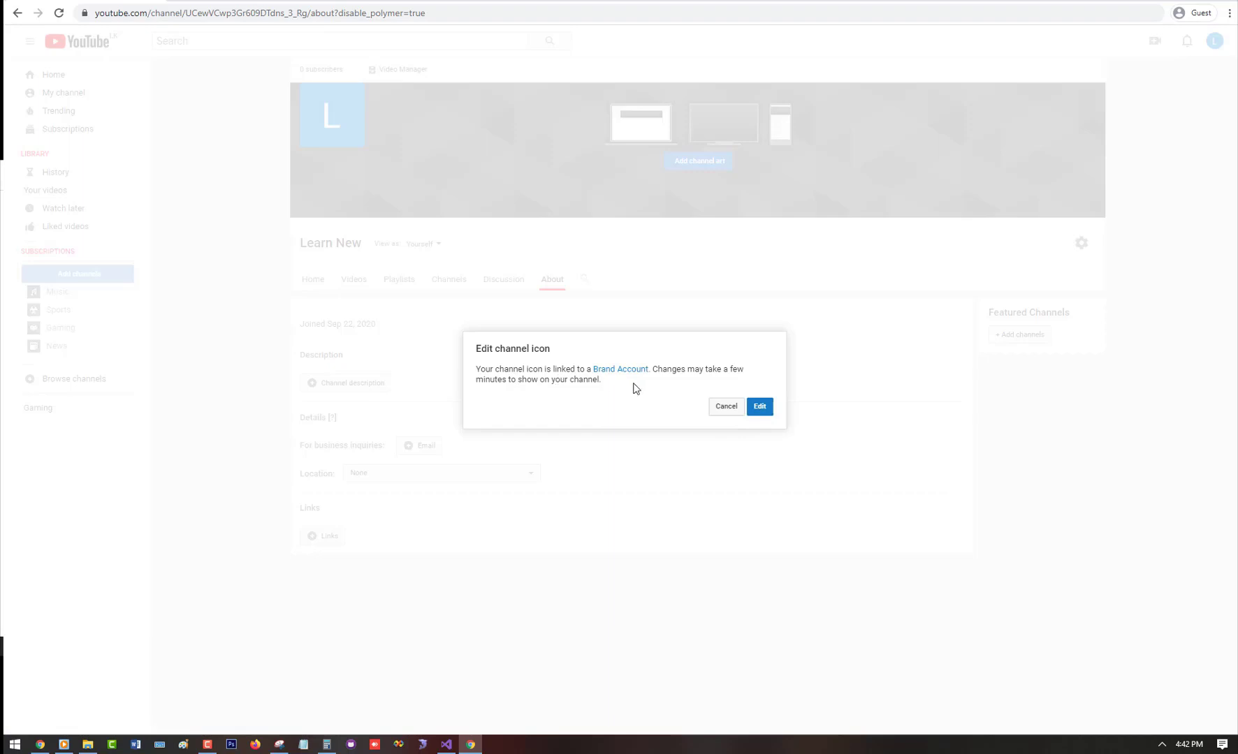
click(761, 408)
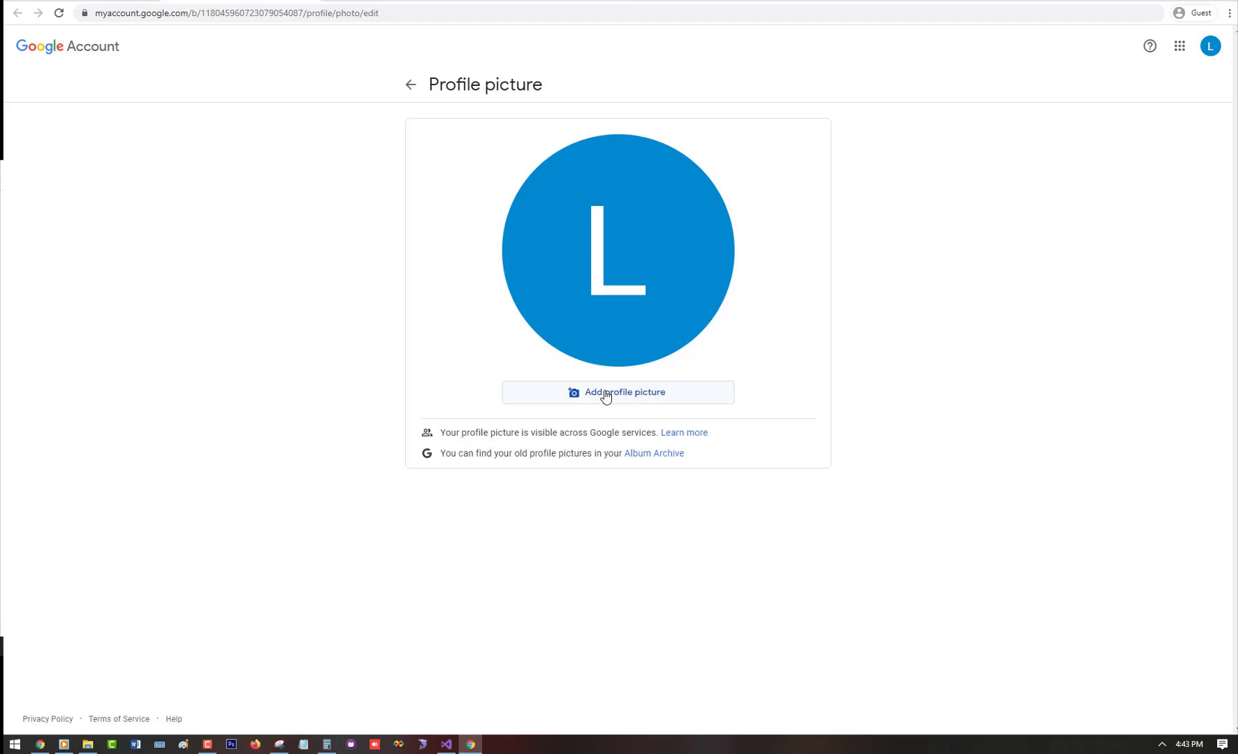
click(628, 399)
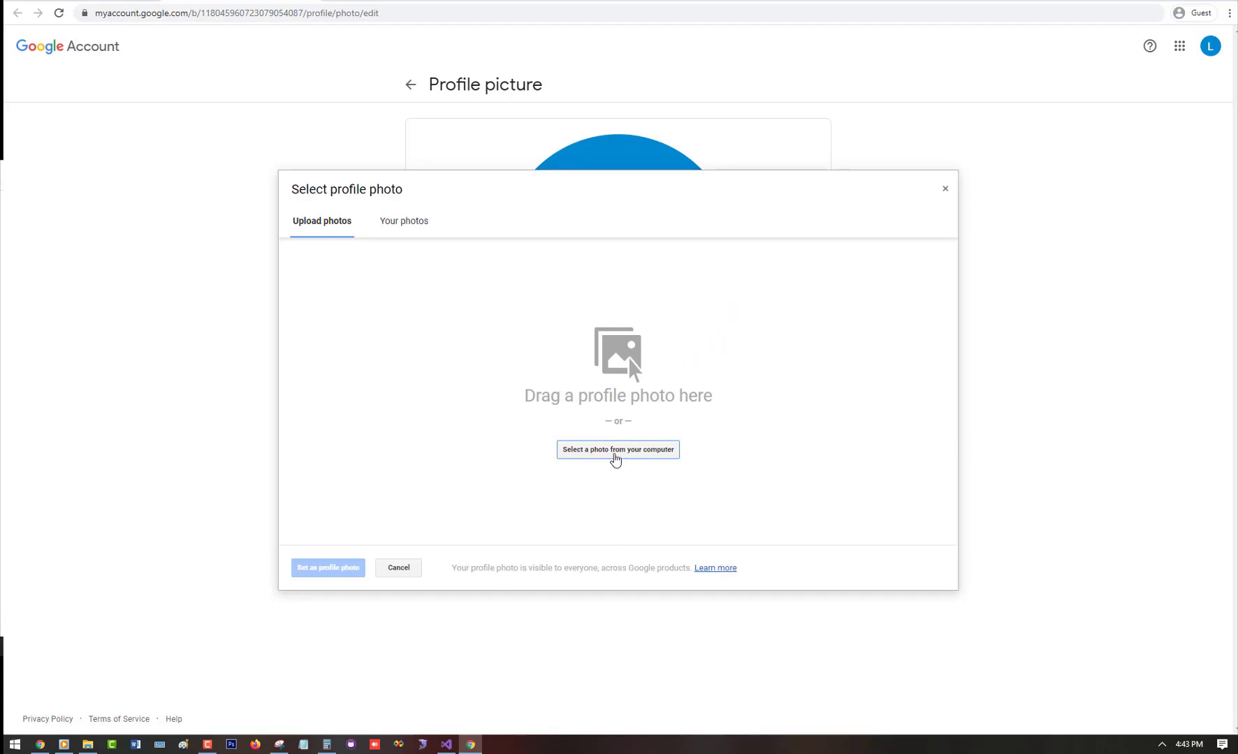
click(398, 230)
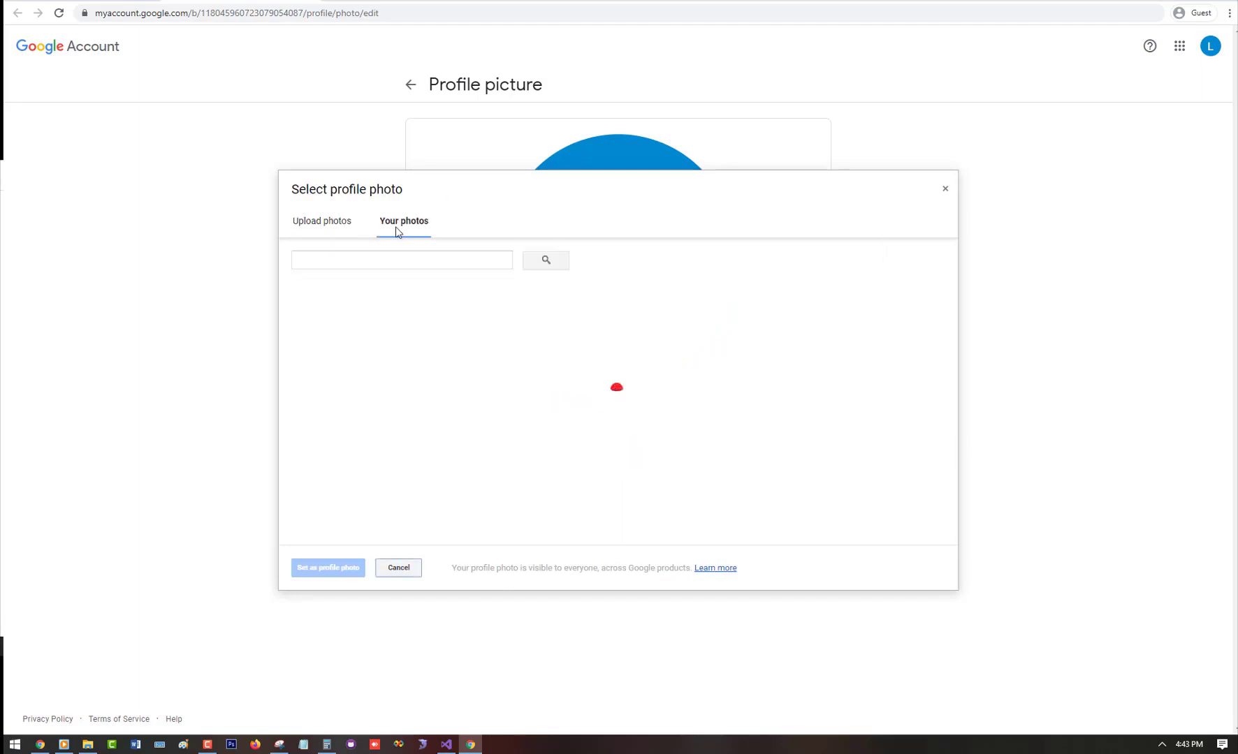
click(340, 230)
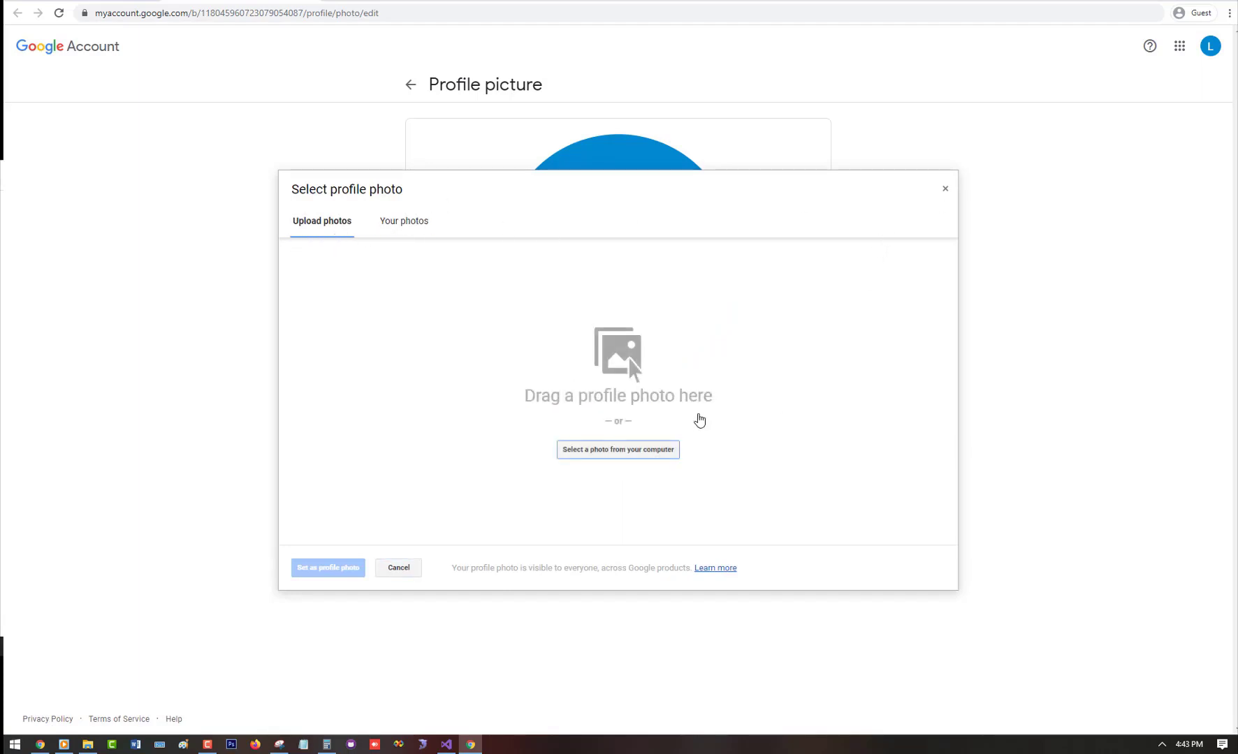
click(945, 193)
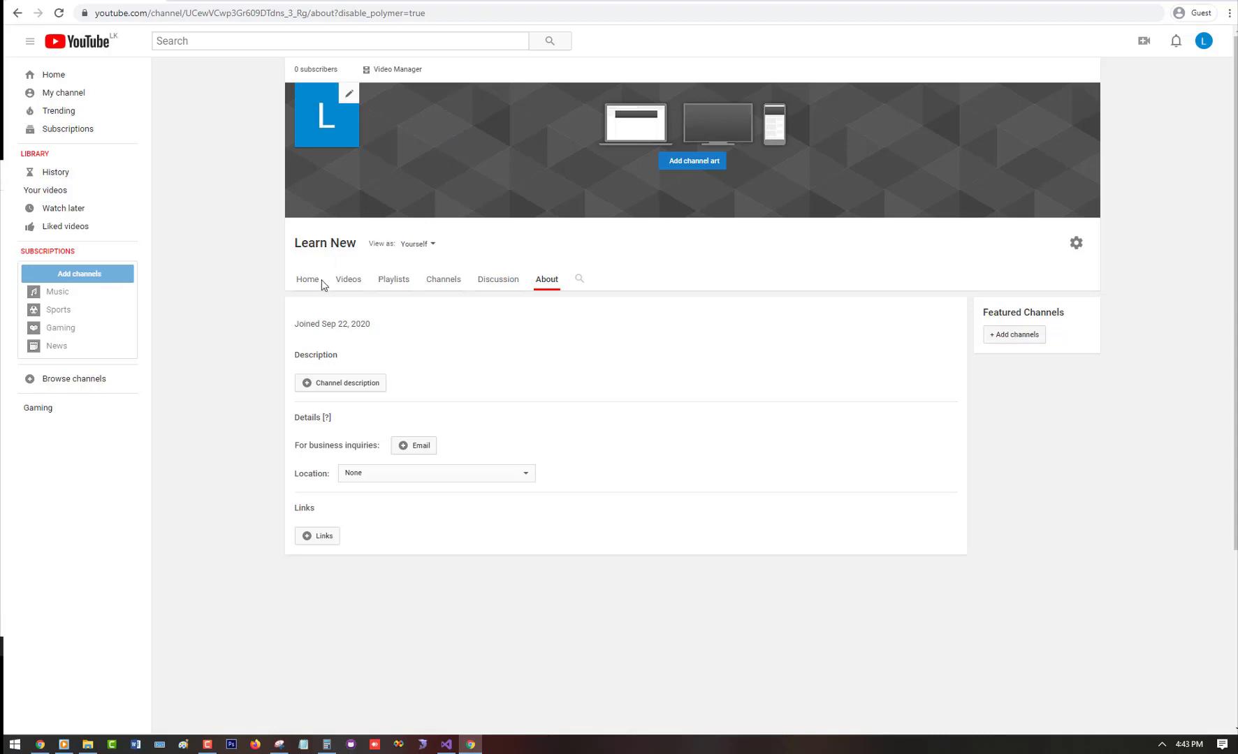
Step: Return to the Learn New channel page via the avatar menu and reveal the upload and go-live options
click(46, 75)
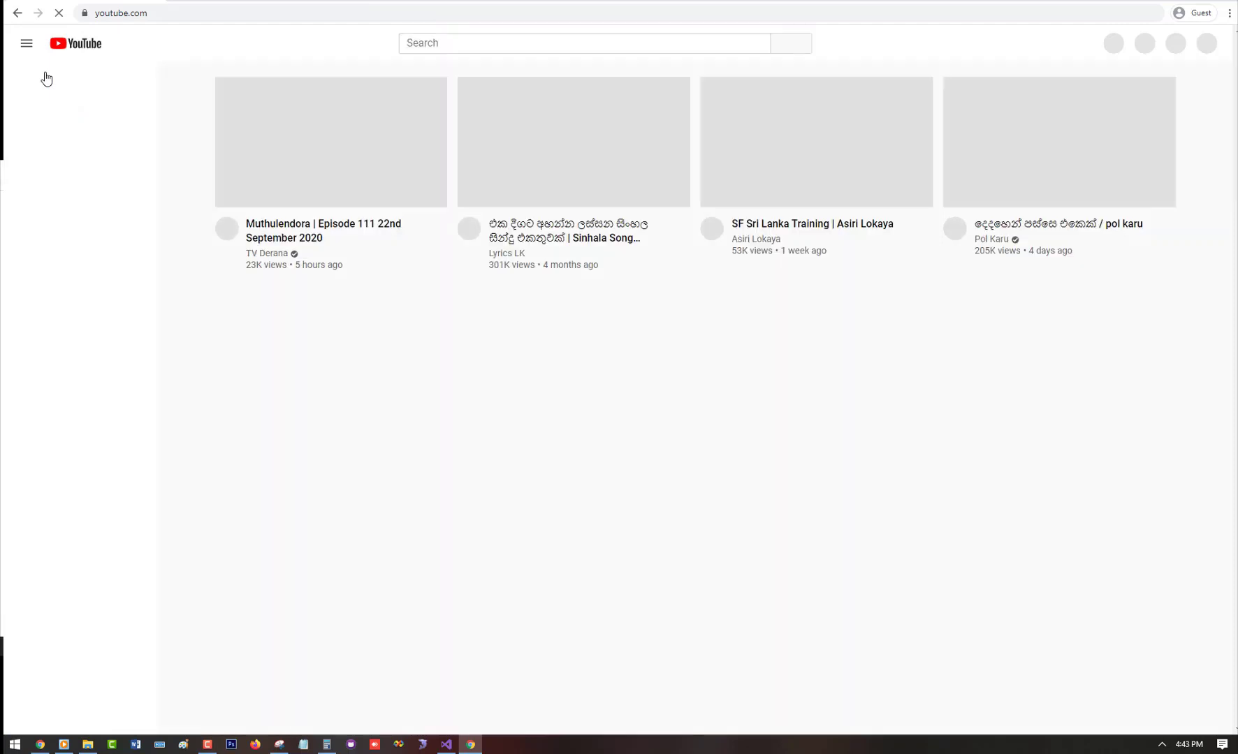
click(1202, 44)
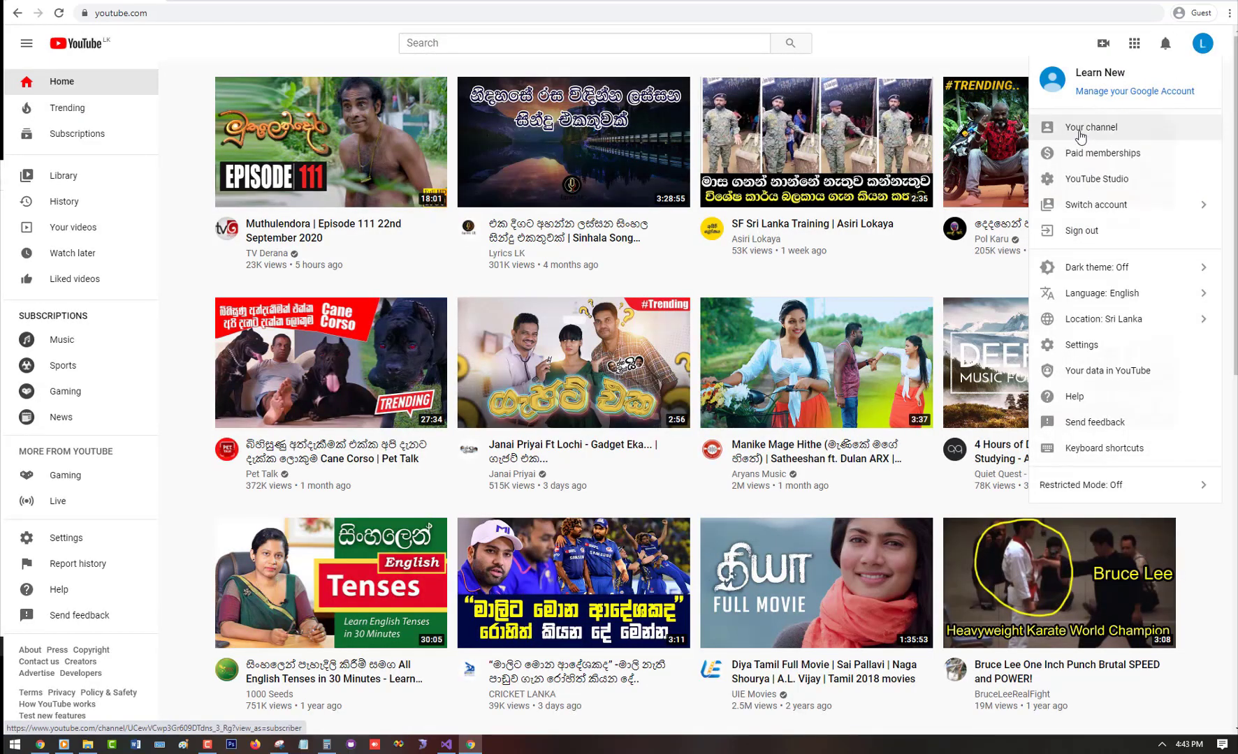
click(1081, 136)
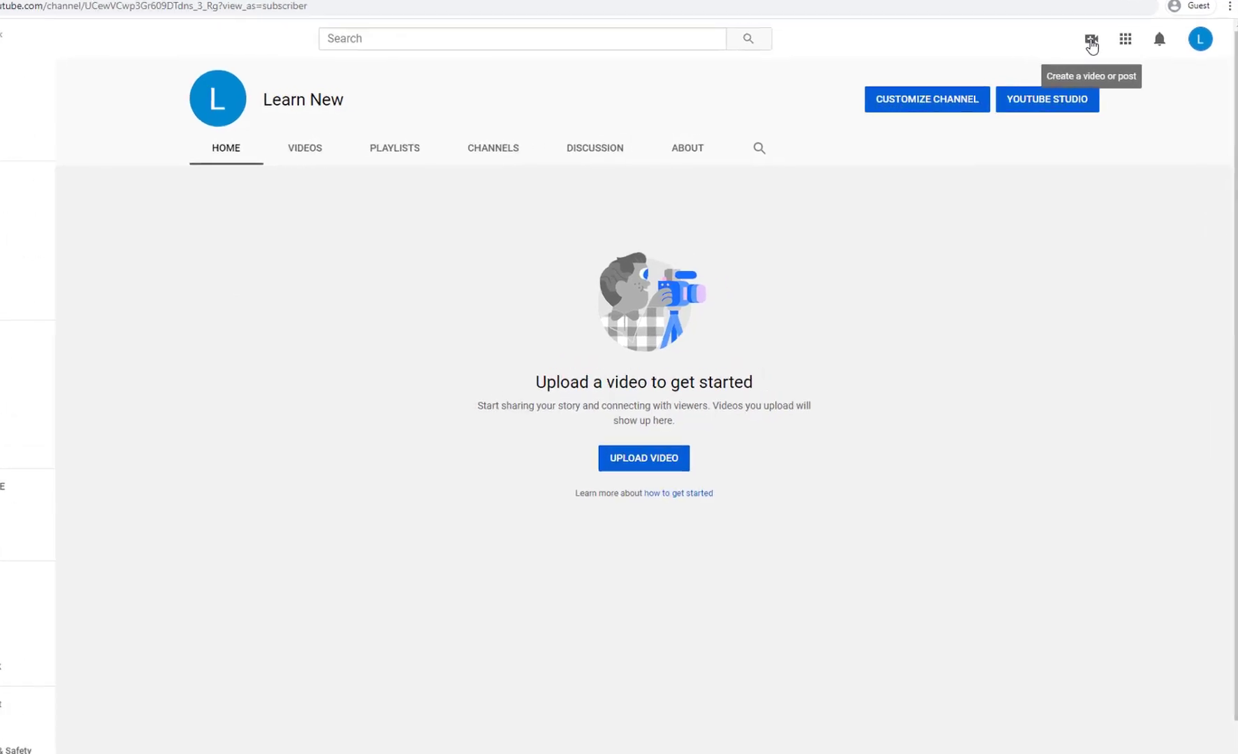
click(1019, 16)
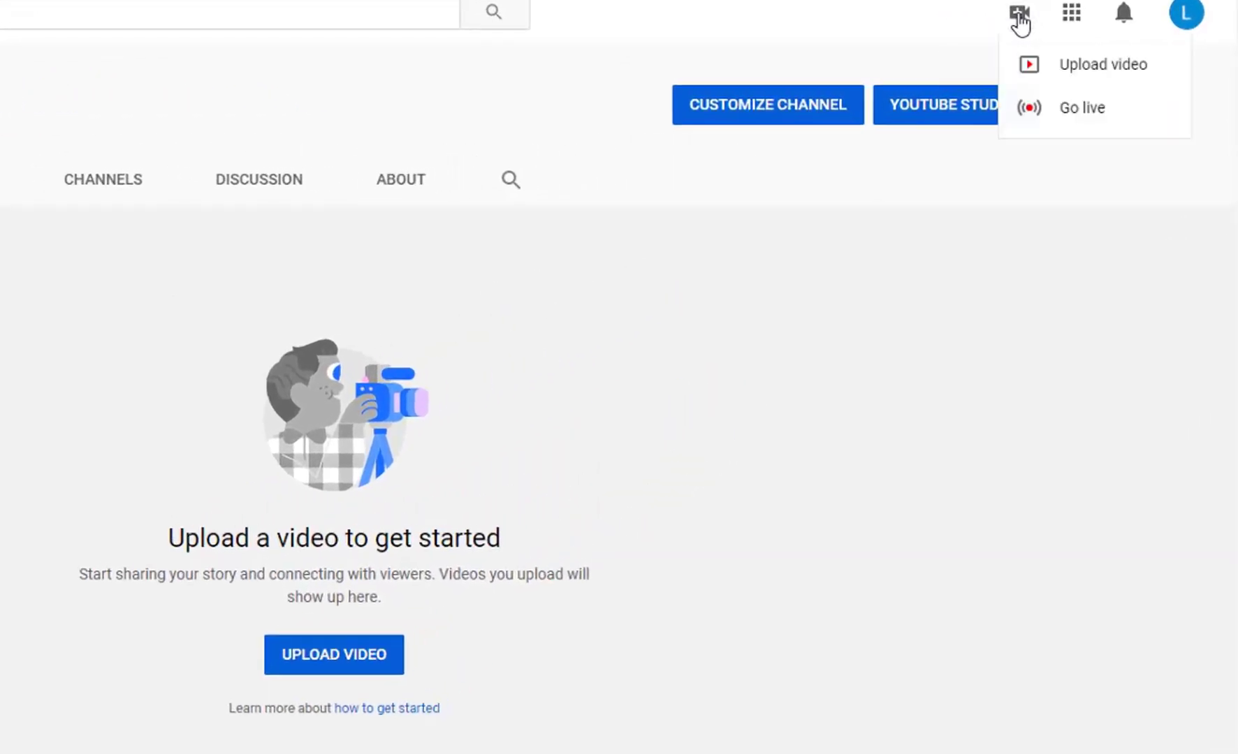
Step: Start a video upload for Learn New, get past the Studio welcome popup, and cancel file selection
click(1104, 67)
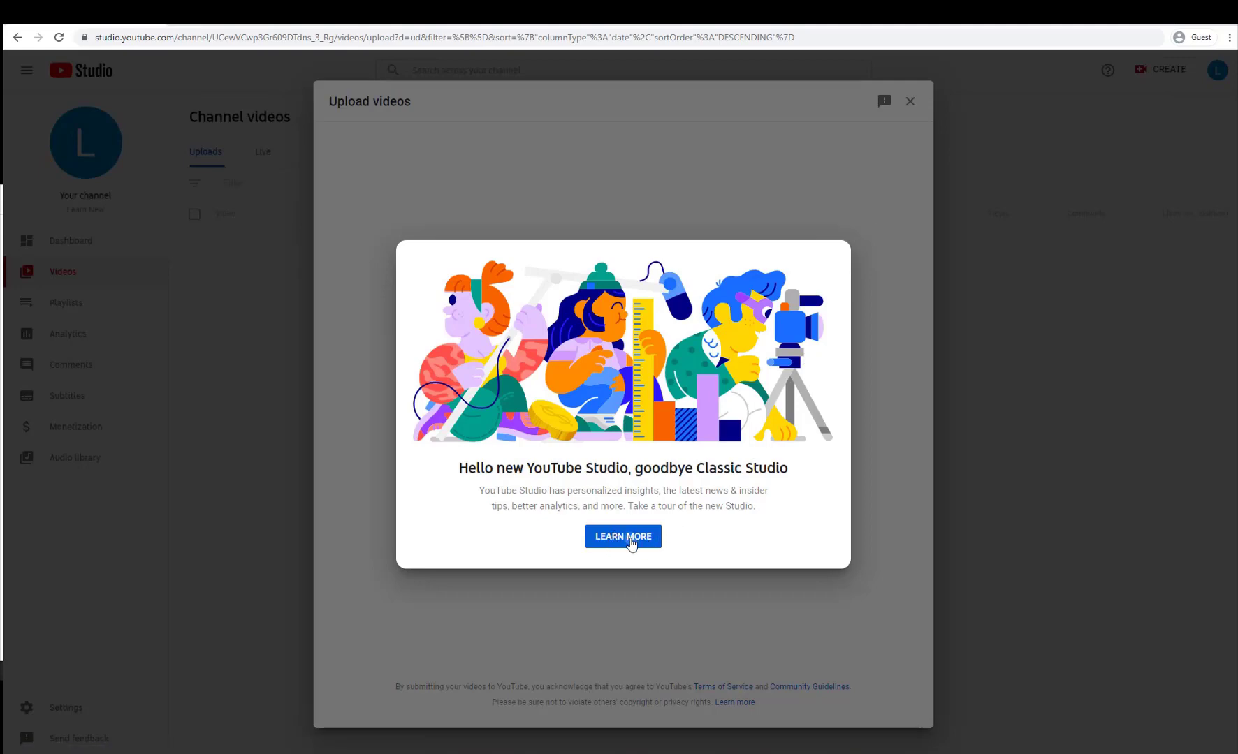
click(629, 538)
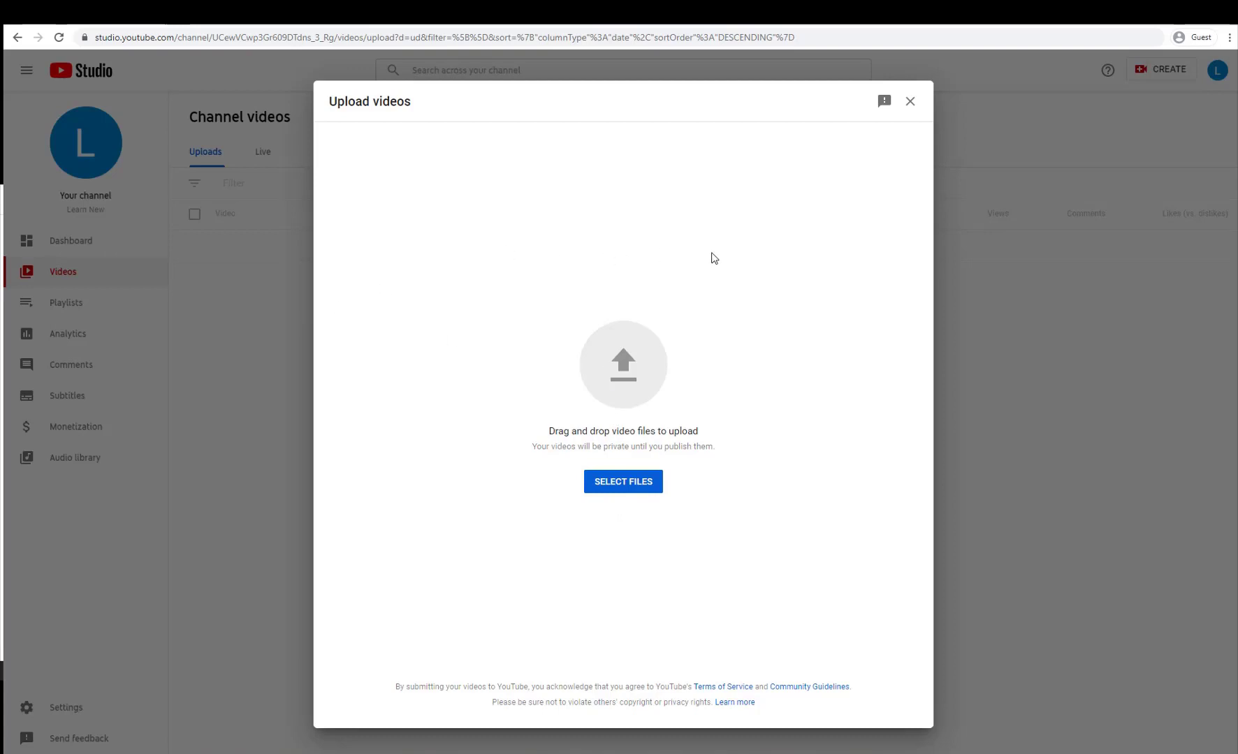
click(619, 486)
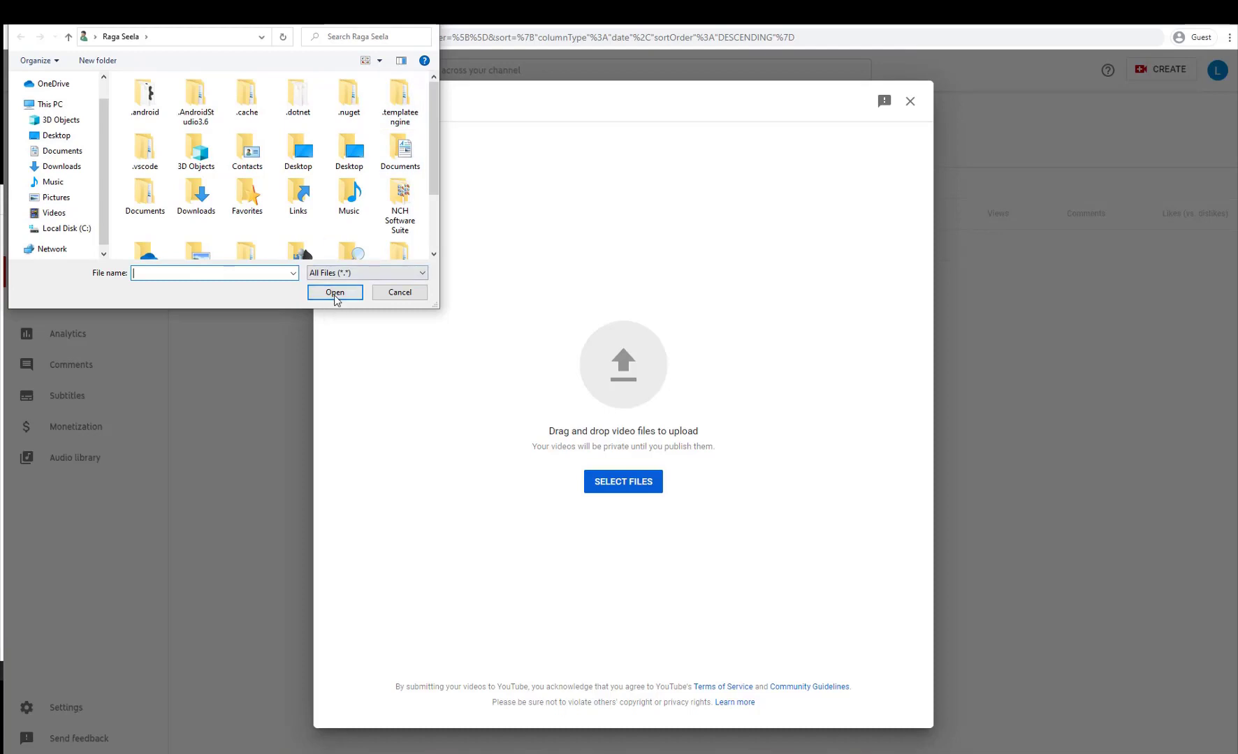
click(399, 293)
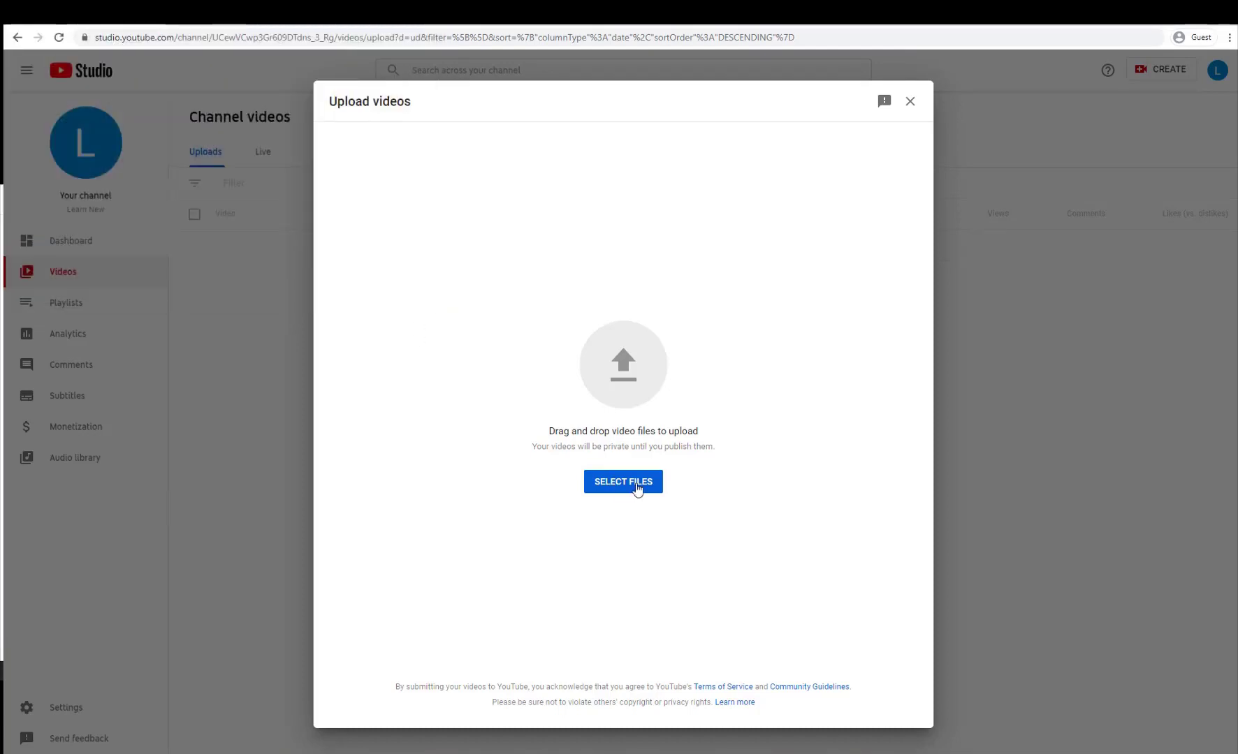